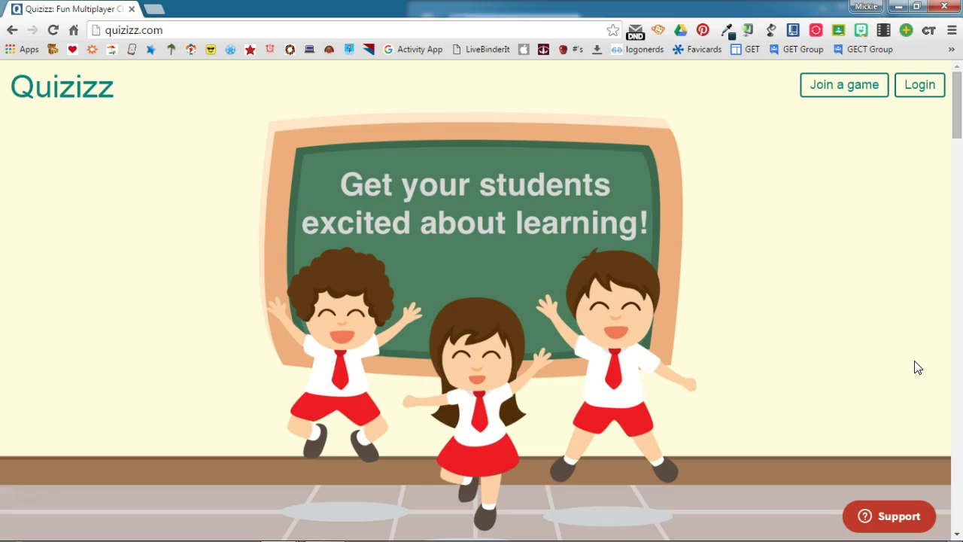
- Scroll through the Quizizz landing page and go to the quiz search page
{"action": "left_click", "coordinate": [896, 336]}
{"action": "scroll", "coordinate": [884, 295], "scroll_direction": "down", "scroll_amount": 4}
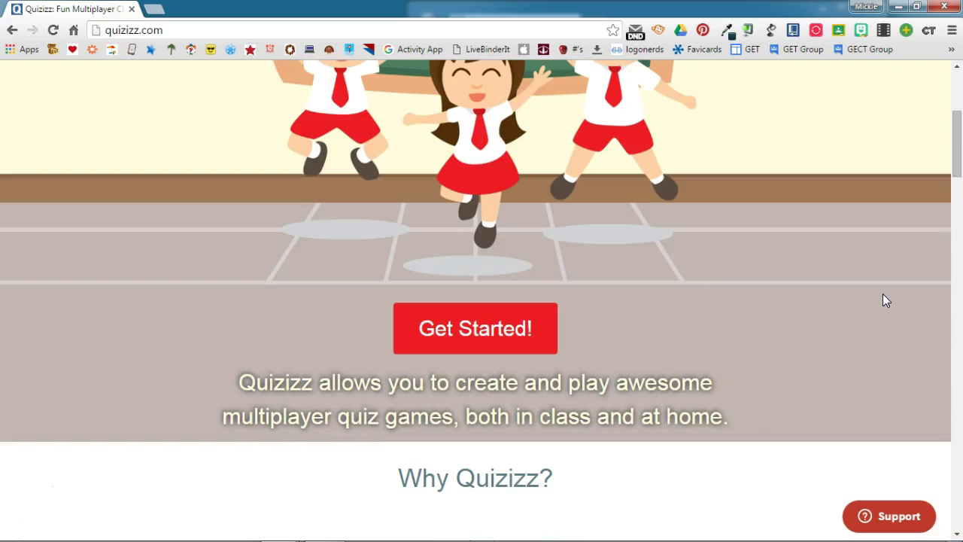
{"action": "scroll", "coordinate": [885, 299], "scroll_direction": "down", "scroll_amount": 2}
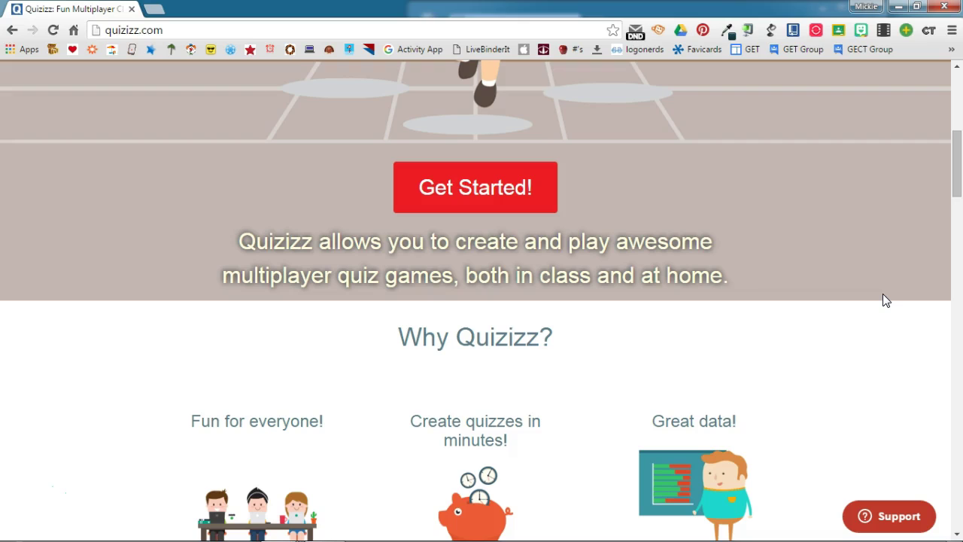
{"action": "scroll", "coordinate": [886, 293], "scroll_direction": "down", "scroll_amount": 3}
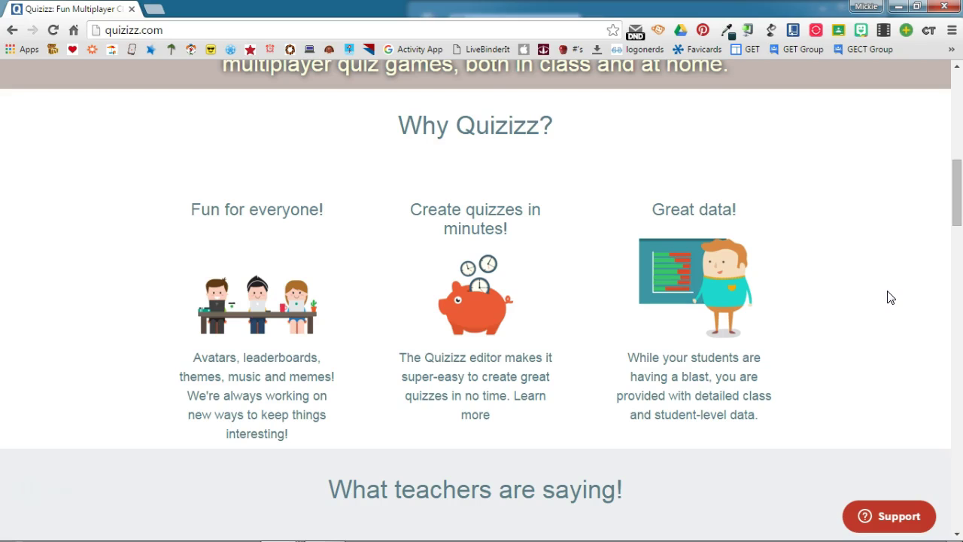
{"action": "scroll", "coordinate": [889, 297], "scroll_direction": "up", "scroll_amount": 6}
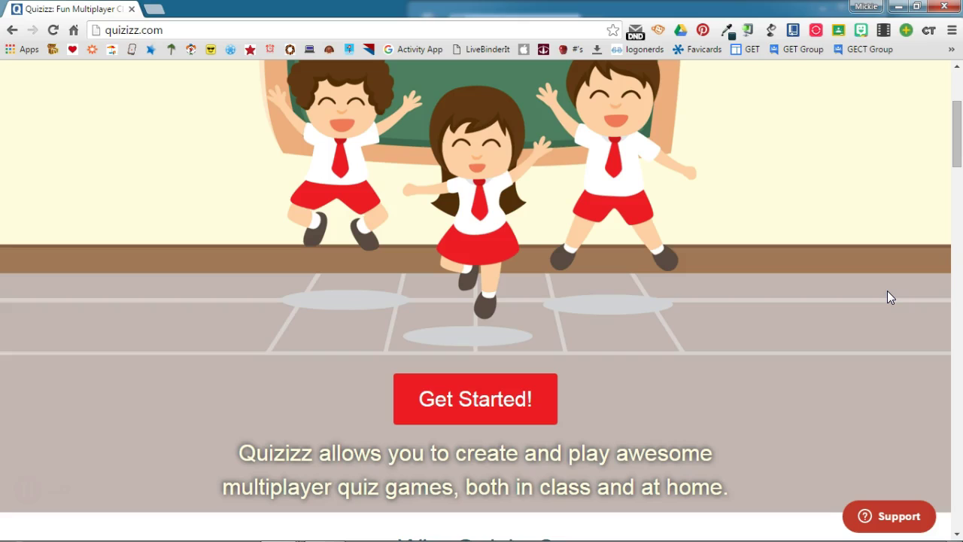
{"action": "left_click", "coordinate": [477, 397]}
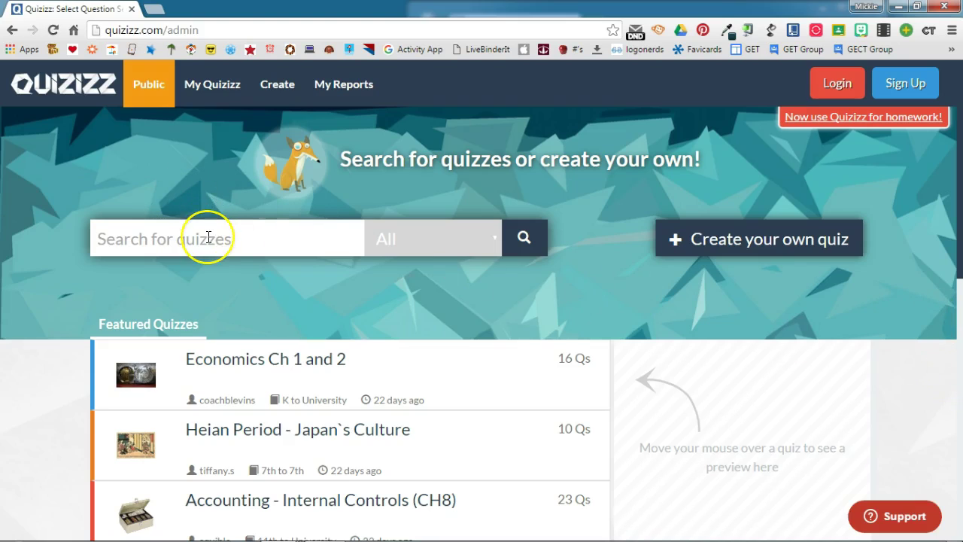
- Try the search field and subject category list, then scroll down to Featured Quizzes
{"action": "left_click", "coordinate": [208, 237]}
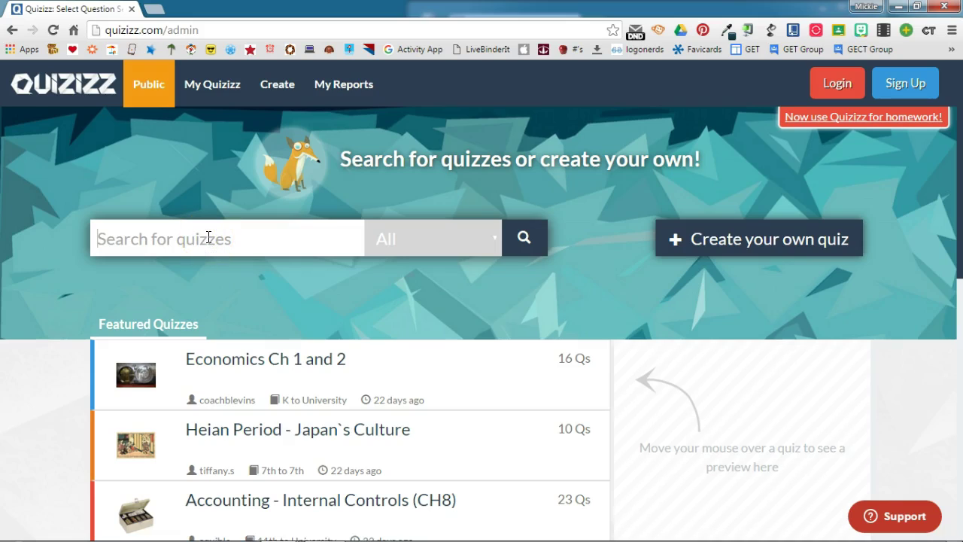
{"action": "left_click", "coordinate": [489, 239]}
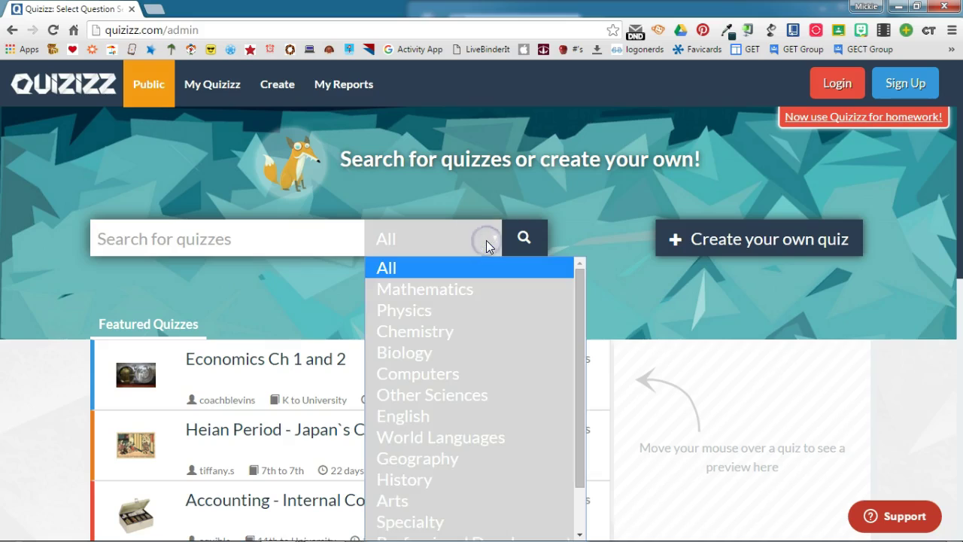
{"action": "left_click", "coordinate": [619, 290]}
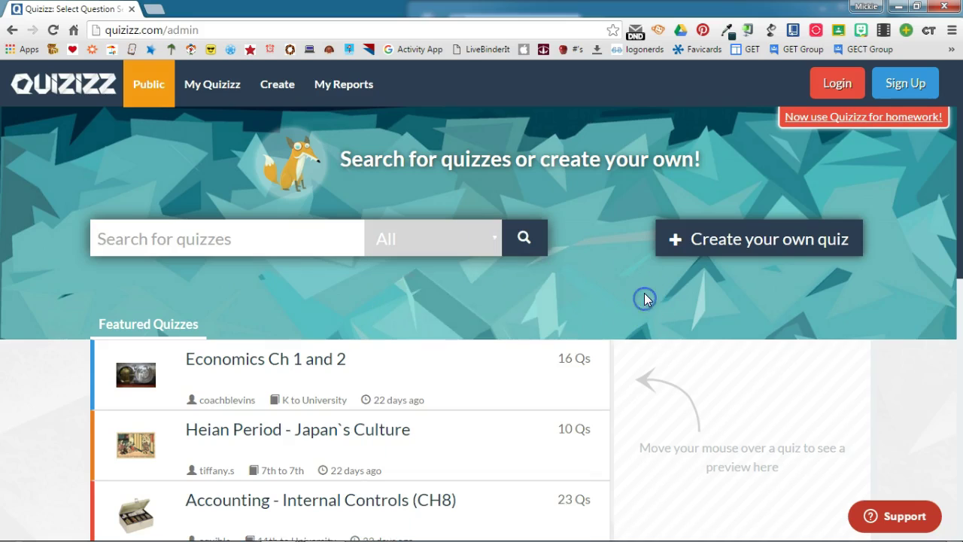
{"action": "left_click", "coordinate": [939, 367]}
{"action": "scroll", "coordinate": [942, 374], "scroll_direction": "down", "scroll_amount": 3}
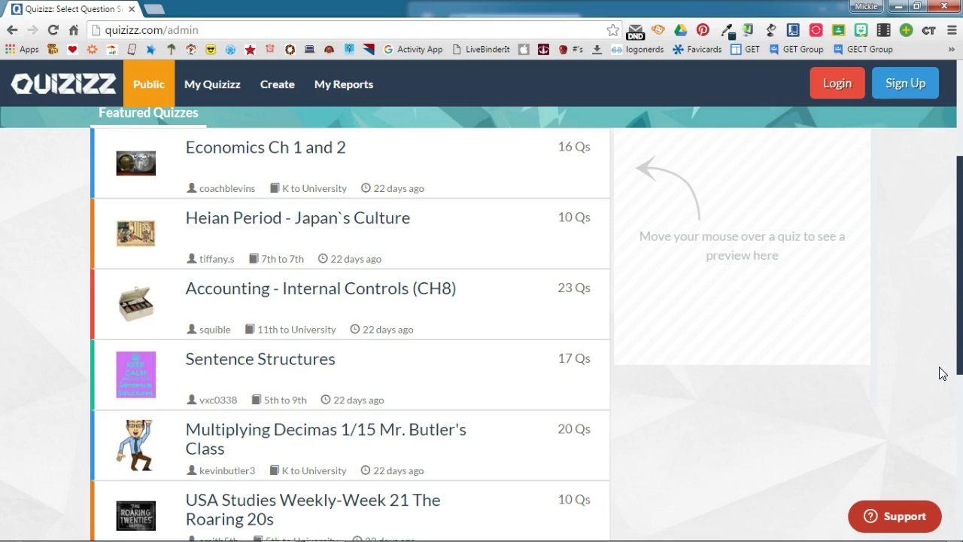
- Preview featured quizzes and select 'USA Studies Weekly-Week 21 The Roaring 20s'
{"action": "mouse_move", "coordinate": [243, 164]}
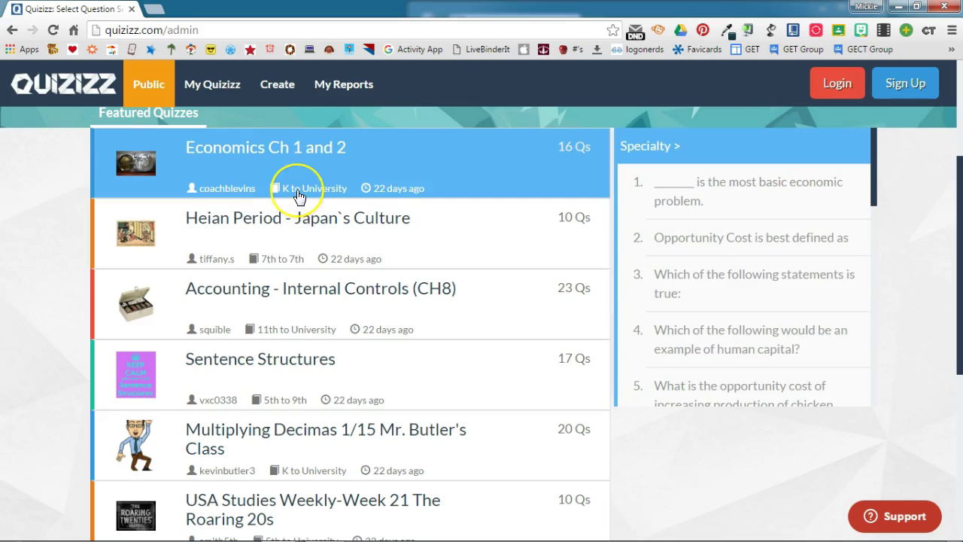
{"action": "left_click", "coordinate": [377, 193]}
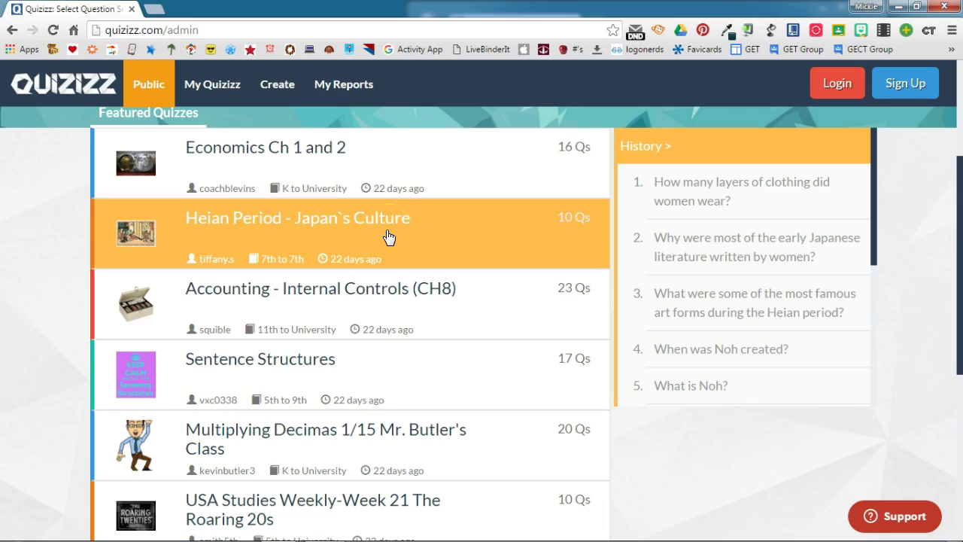
{"action": "scroll", "coordinate": [827, 248], "scroll_direction": "down", "scroll_amount": 4}
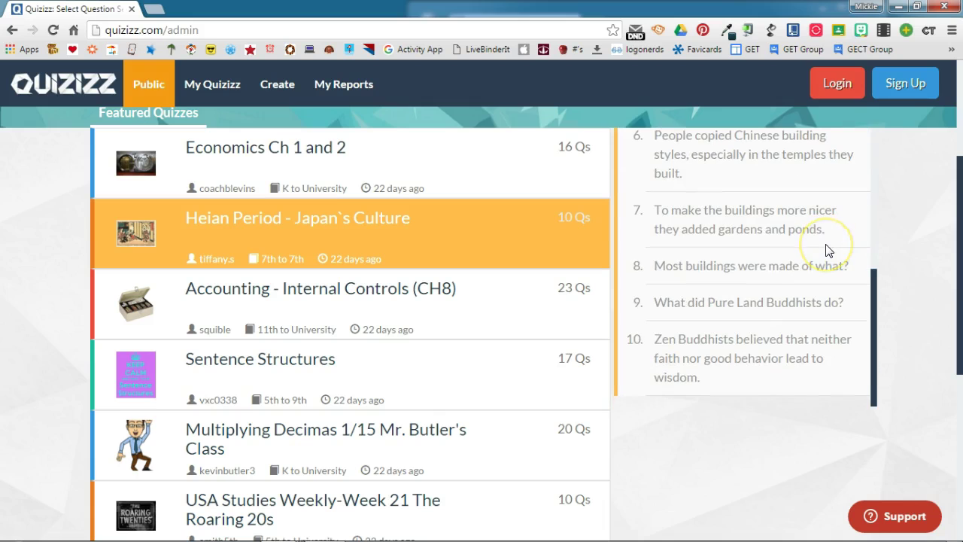
{"action": "left_click", "coordinate": [786, 246]}
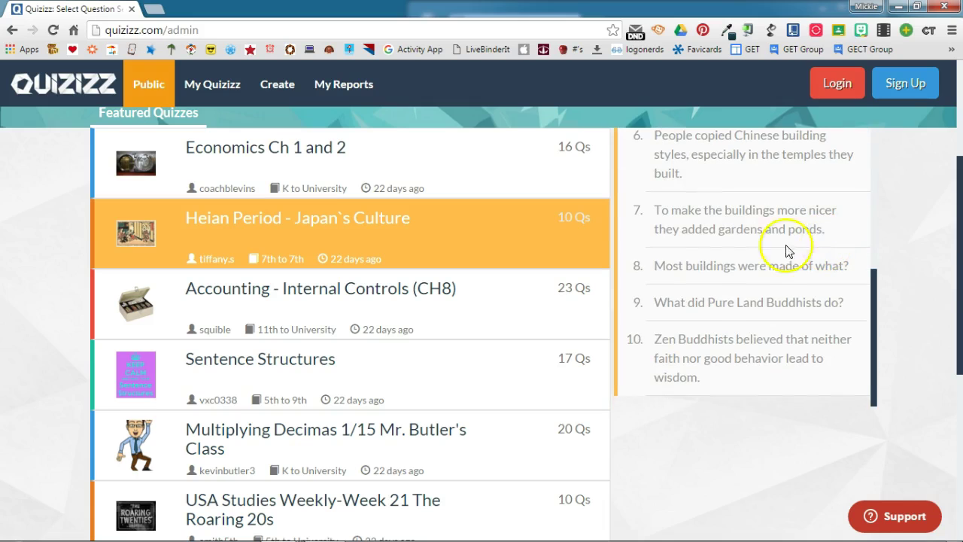
{"action": "left_click", "coordinate": [575, 312]}
{"action": "scroll", "coordinate": [574, 316], "scroll_direction": "down", "scroll_amount": 3}
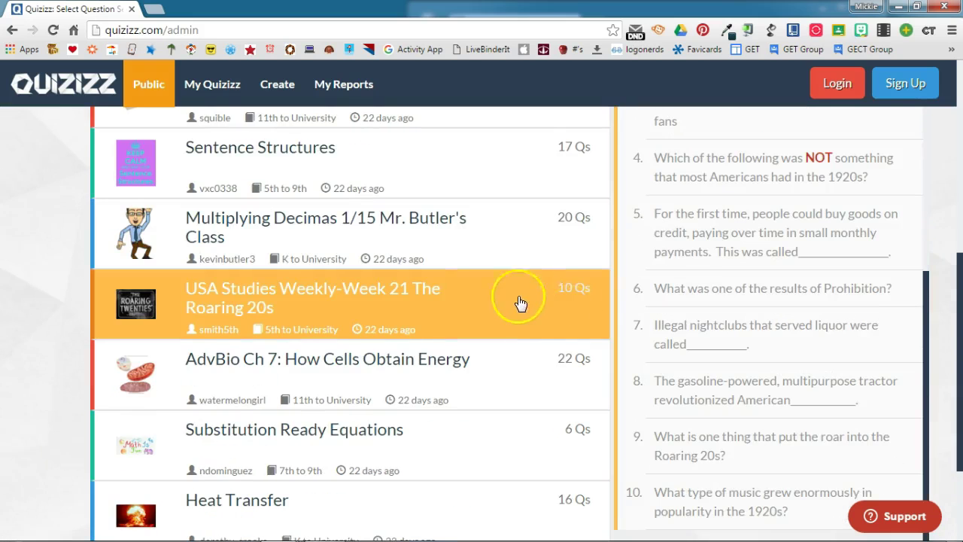
{"action": "left_click", "coordinate": [342, 307]}
- Open the Roaring 20s quiz page and show the correct answers
{"action": "left_click", "coordinate": [339, 293]}
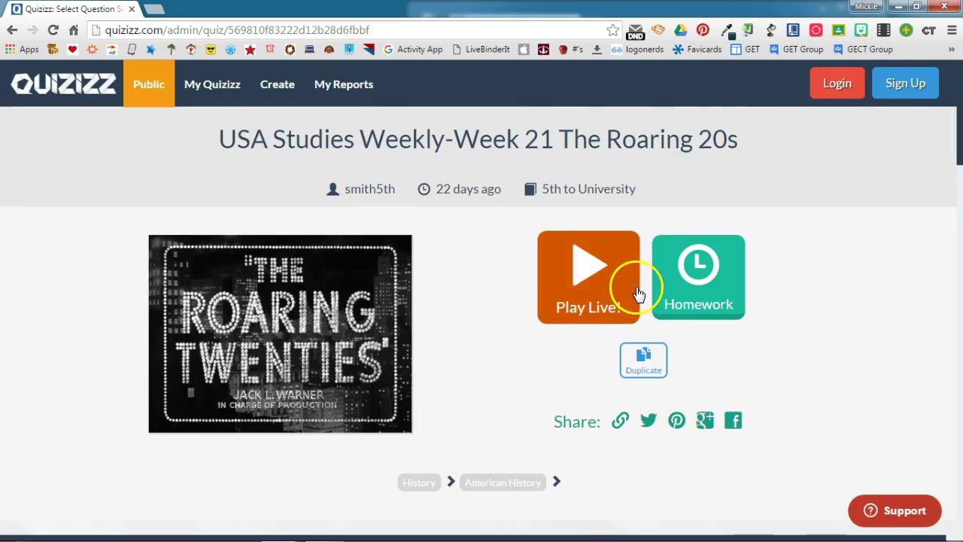
{"action": "scroll", "coordinate": [885, 287], "scroll_direction": "down", "scroll_amount": 5}
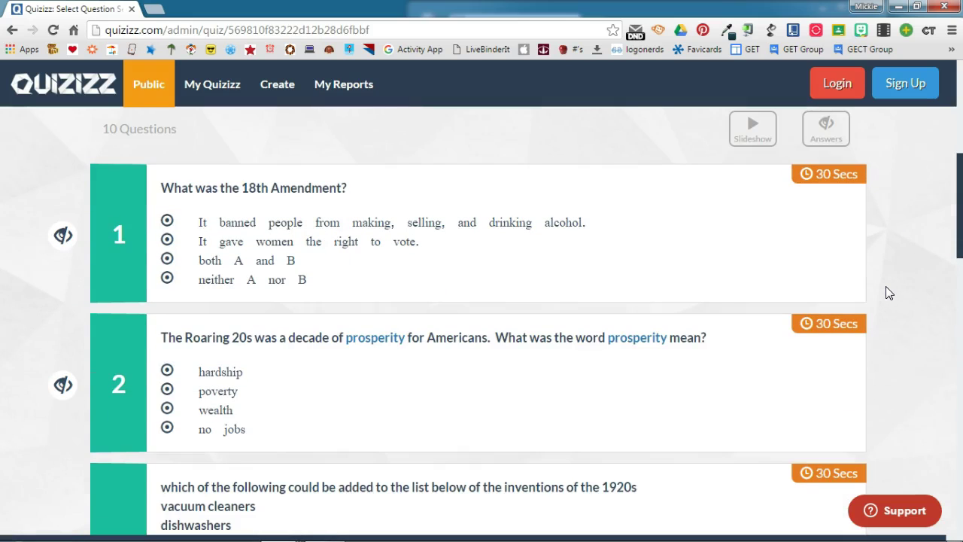
{"action": "left_click", "coordinate": [827, 134]}
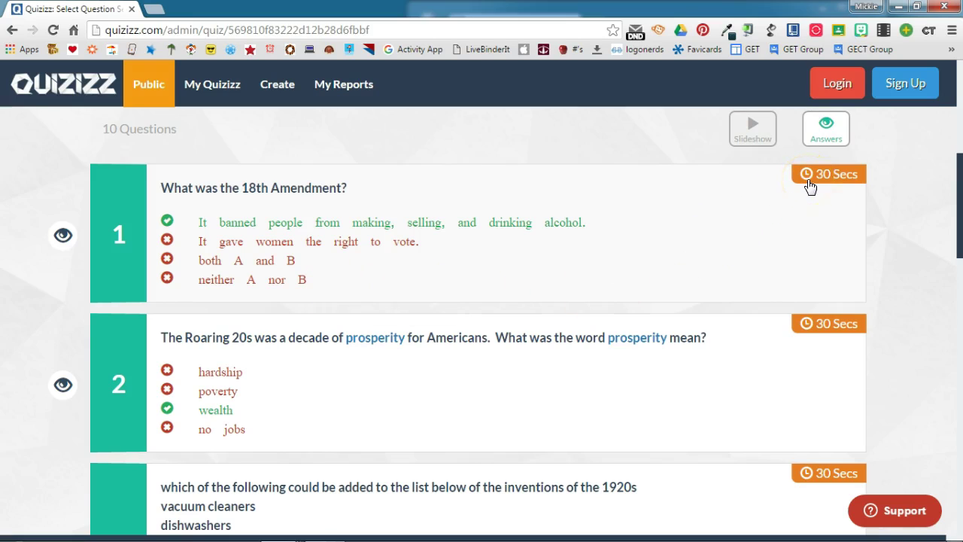
{"action": "left_click", "coordinate": [823, 323]}
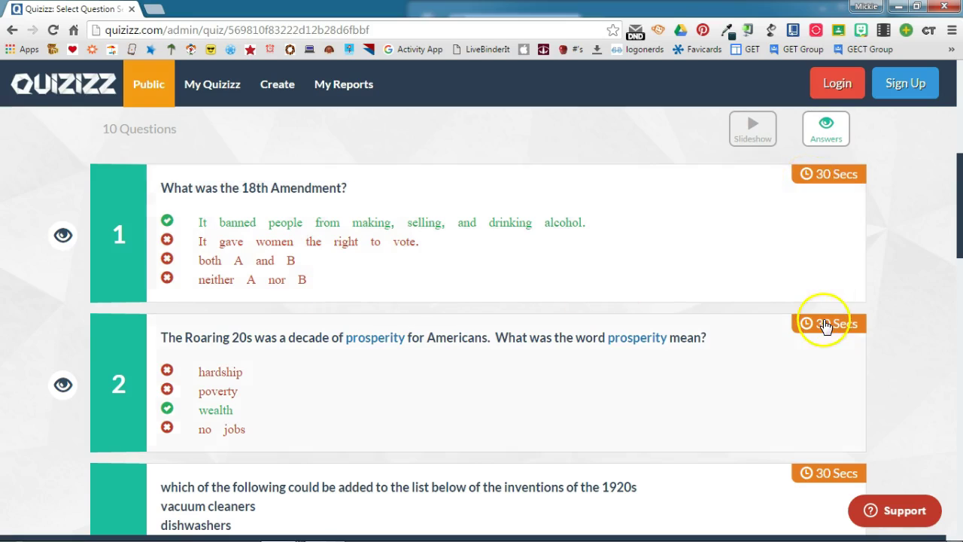
- Review every question's answer, then start the quiz as a live game
{"action": "scroll", "coordinate": [823, 325], "scroll_direction": "down", "scroll_amount": 4}
{"action": "scroll", "coordinate": [826, 326], "scroll_direction": "down", "scroll_amount": 2}
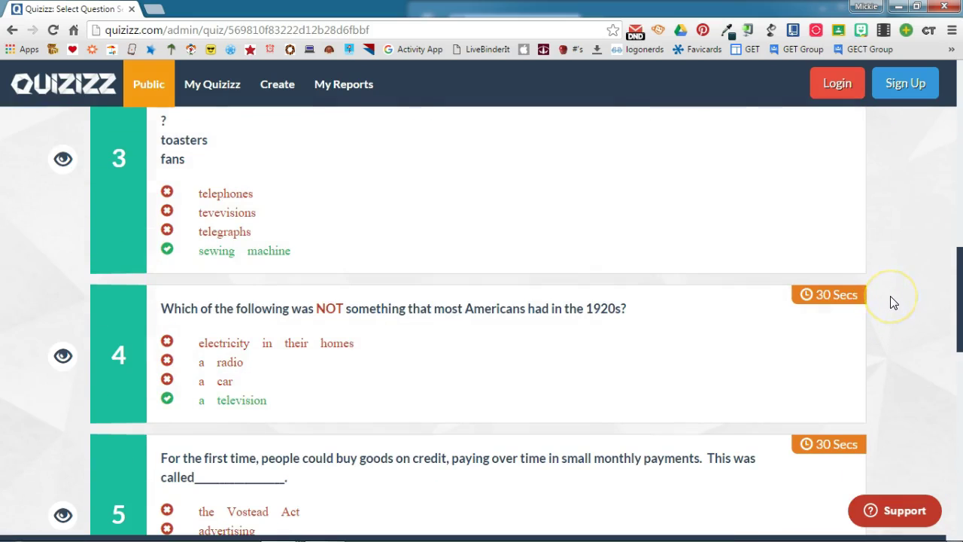
{"action": "scroll", "coordinate": [893, 299], "scroll_direction": "down", "scroll_amount": 5}
{"action": "scroll", "coordinate": [892, 301], "scroll_direction": "down", "scroll_amount": 7}
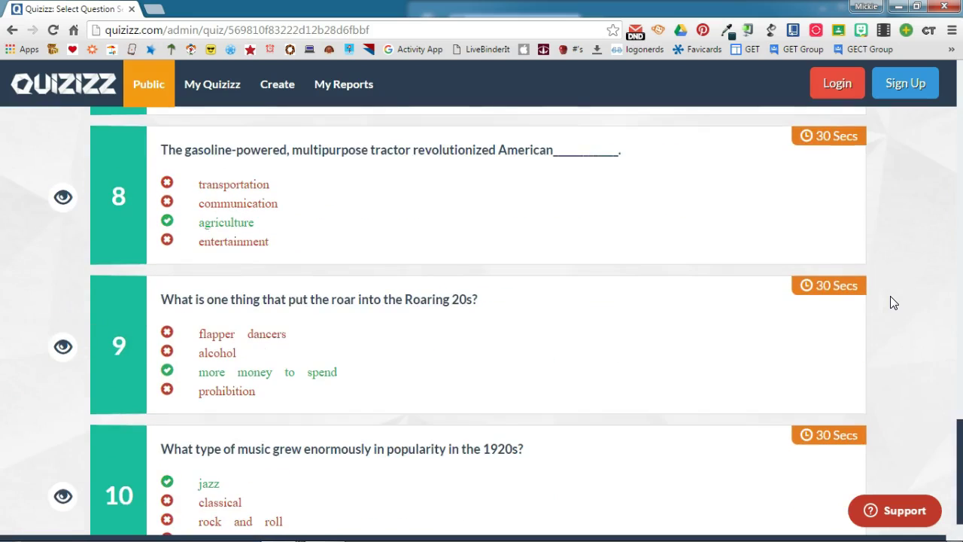
{"action": "scroll", "coordinate": [893, 301], "scroll_direction": "up", "scroll_amount": 7}
{"action": "scroll", "coordinate": [892, 302], "scroll_direction": "up", "scroll_amount": 15}
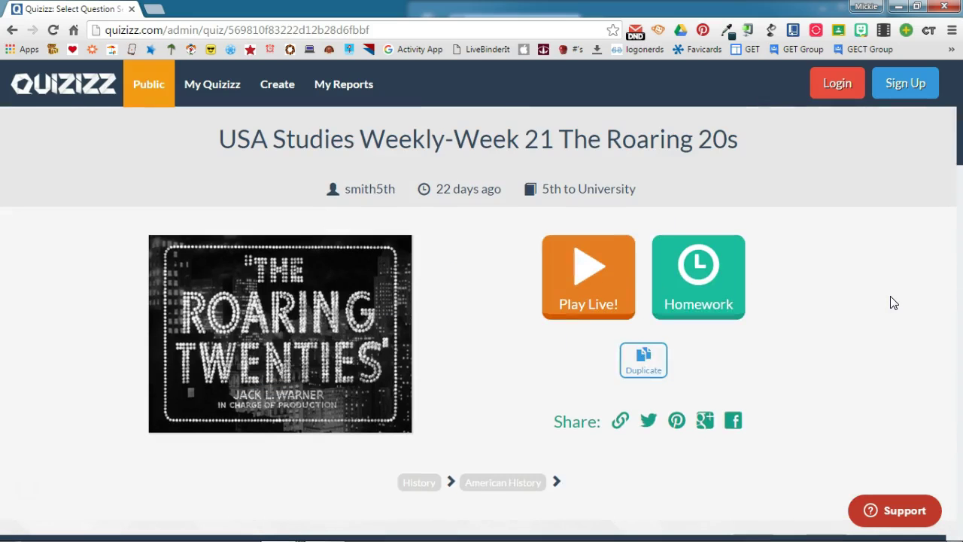
{"action": "left_click", "coordinate": [605, 262]}
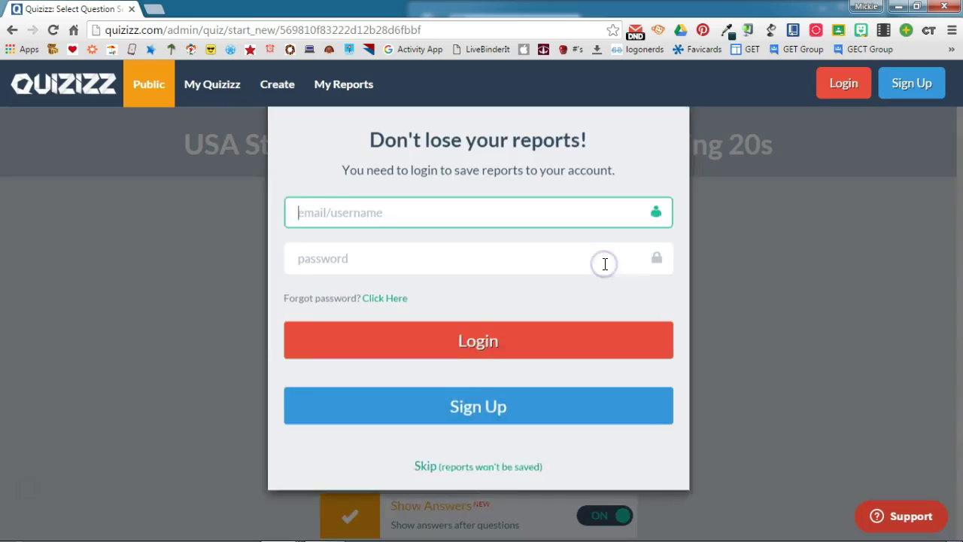
- Skip the 'Don't lose your reports!' login prompt and continue without saving reports
{"action": "left_click", "coordinate": [600, 274]}
{"action": "left_click", "coordinate": [544, 261]}
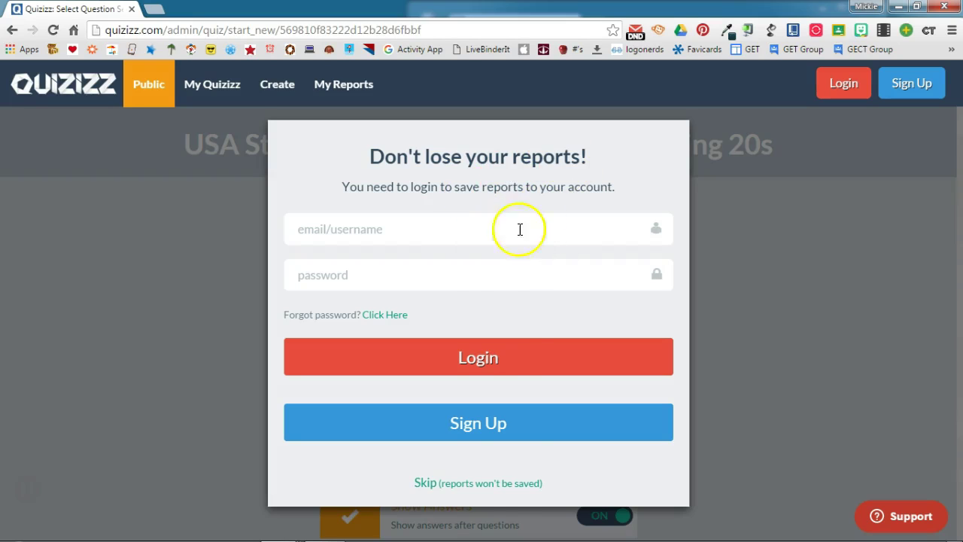
{"action": "left_click", "coordinate": [502, 485]}
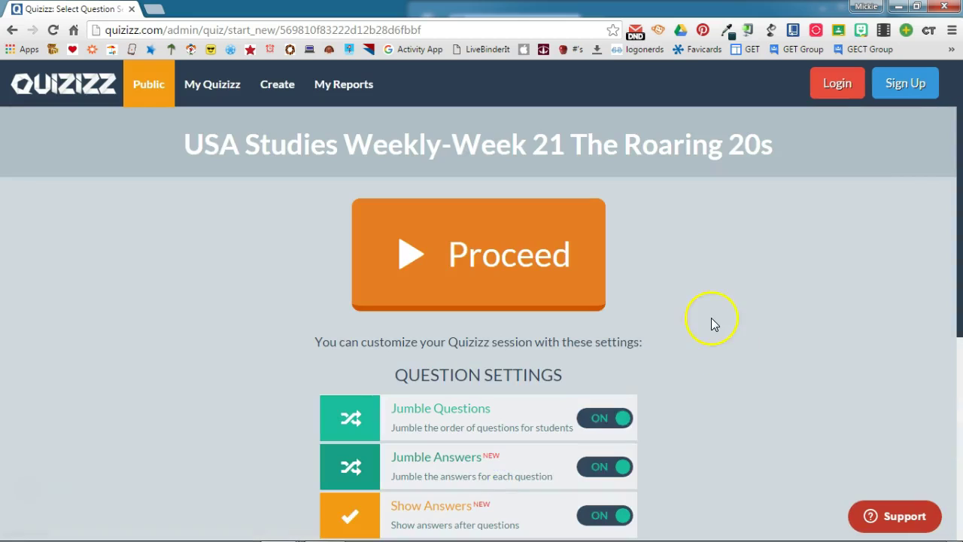
- Leave all Question Settings and Game Settings toggles on and proceed to launch
{"action": "scroll", "coordinate": [763, 296], "scroll_direction": "down", "scroll_amount": 3}
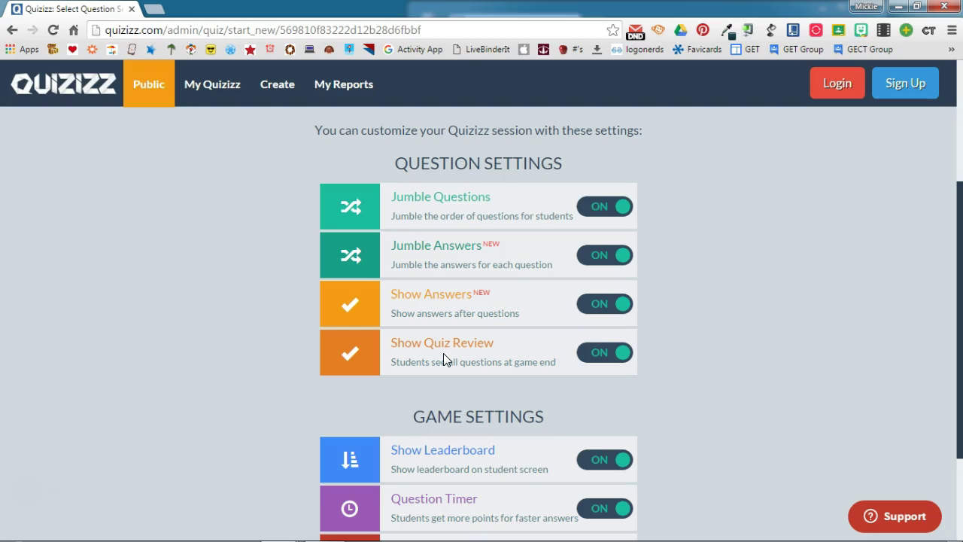
{"action": "scroll", "coordinate": [443, 353], "scroll_direction": "down", "scroll_amount": 2}
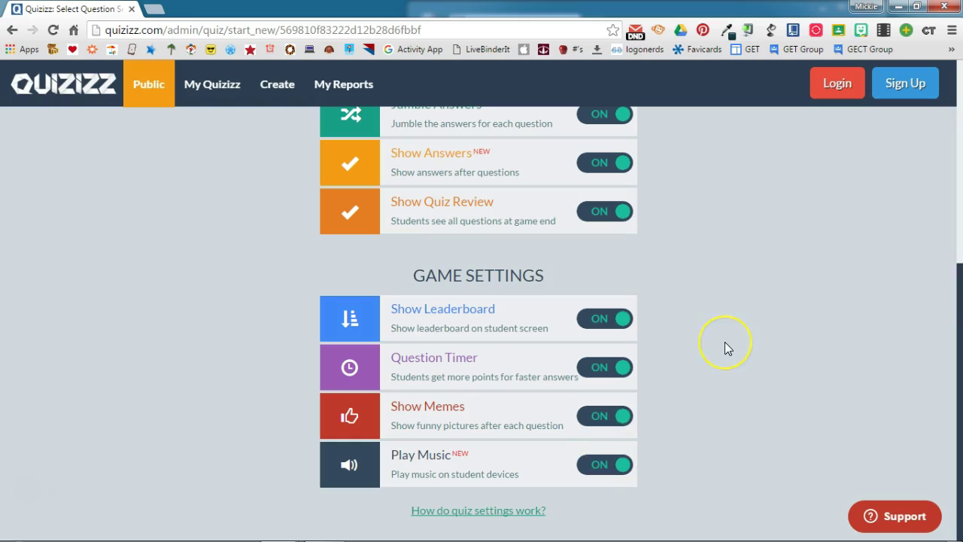
{"action": "scroll", "coordinate": [725, 342], "scroll_direction": "up", "scroll_amount": 5}
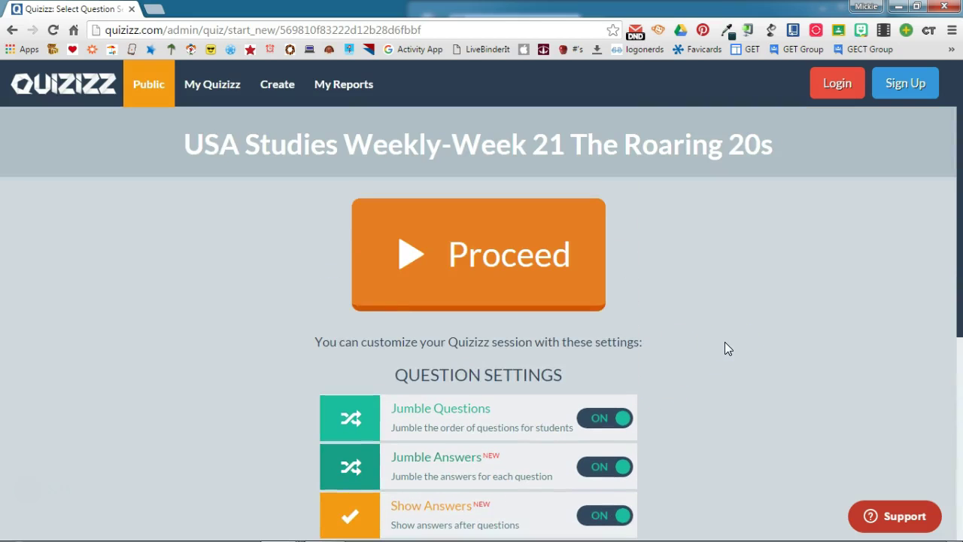
{"action": "left_click", "coordinate": [521, 268]}
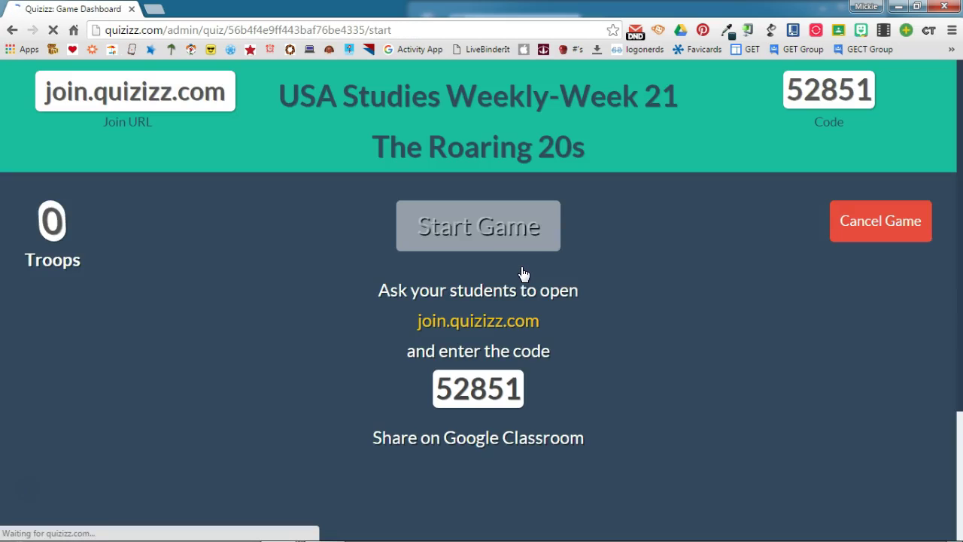
- Bring up the Game Dashboard lobby showing join code 52851 with 0 joined
{"action": "left_click", "coordinate": [522, 275]}
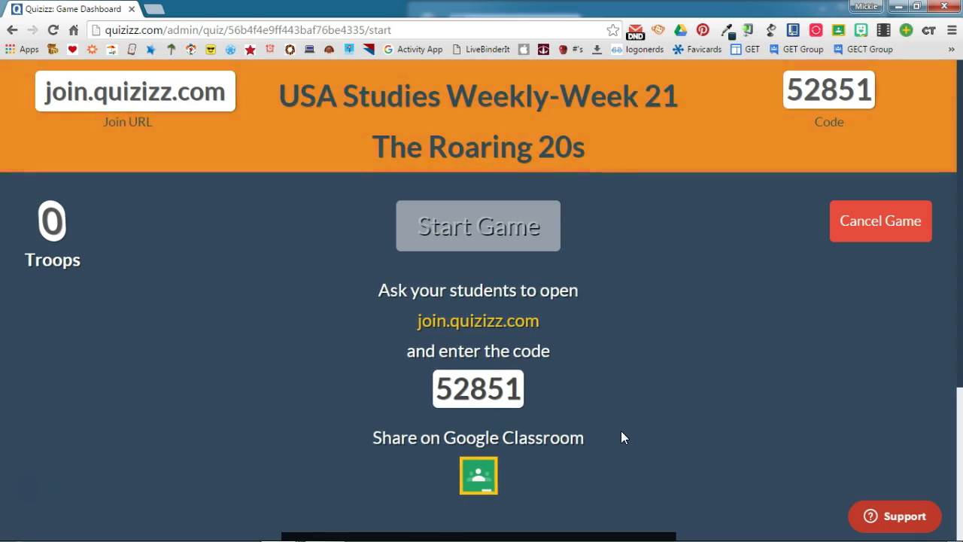
{"action": "left_click", "coordinate": [620, 425]}
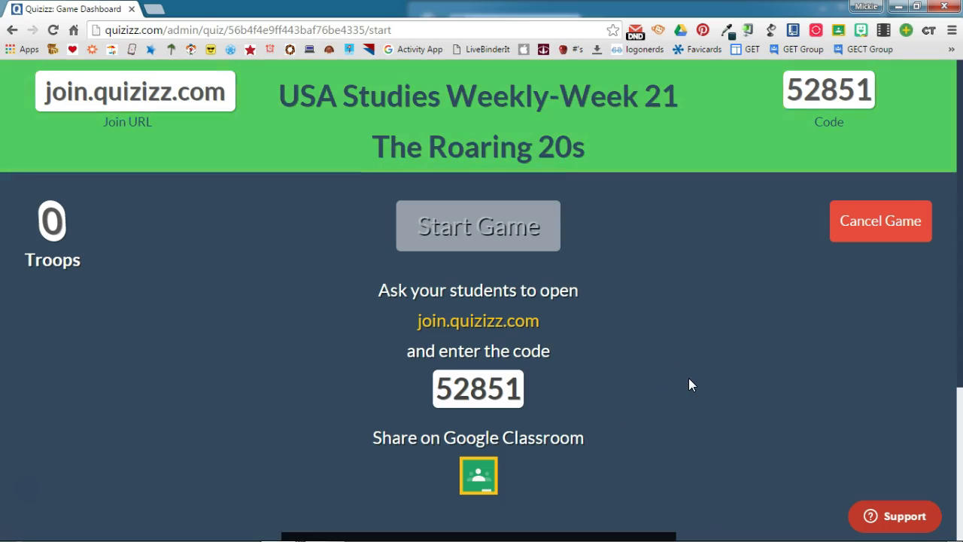
- Place the quizizz.com/join student window on the left beside the teacher dashboard
{"action": "mouse_move", "coordinate": [297, 527]}
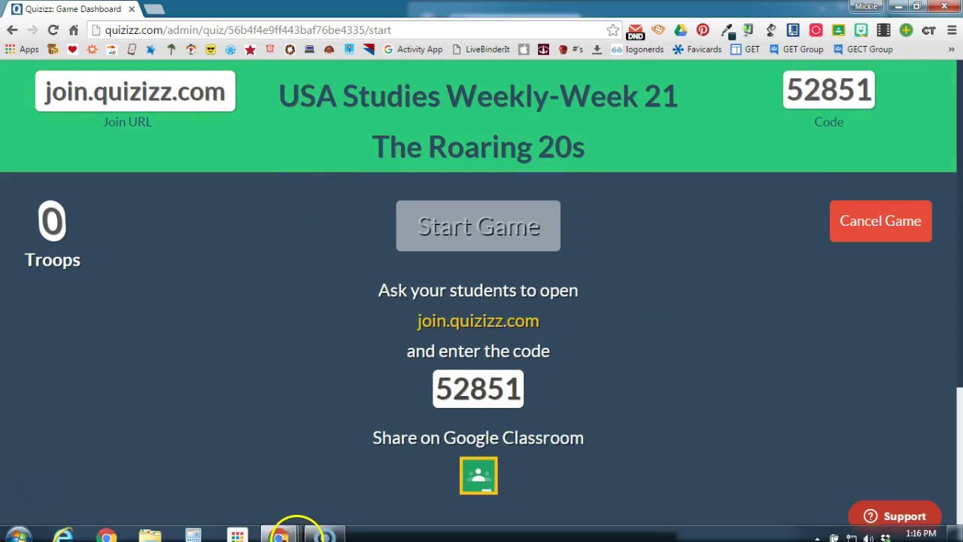
{"action": "left_click", "coordinate": [397, 462]}
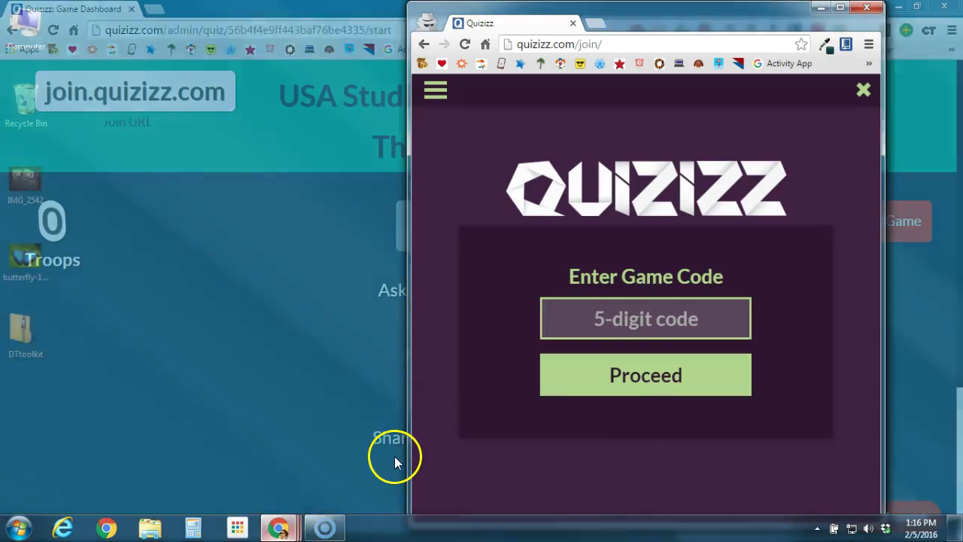
{"action": "double_click", "coordinate": [715, 21]}
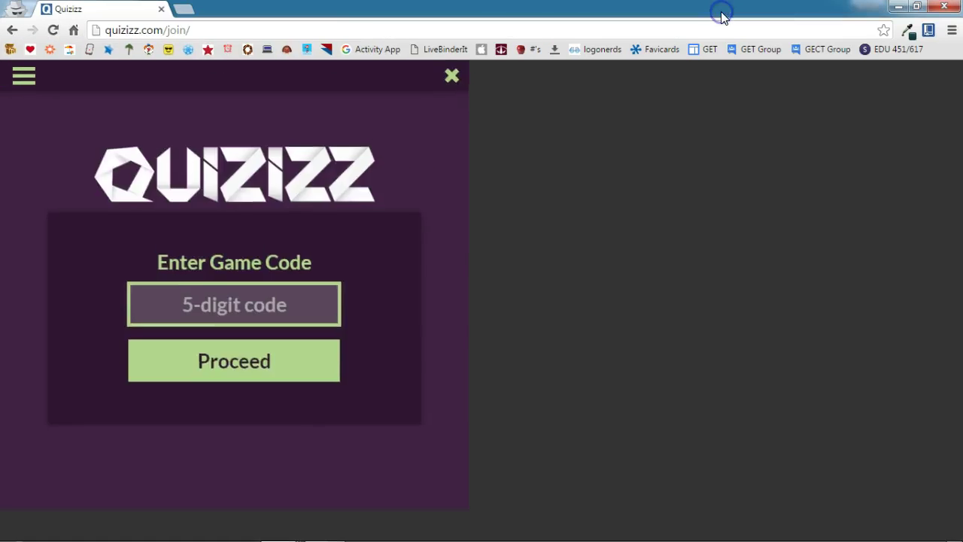
{"action": "left_click", "coordinate": [918, 7]}
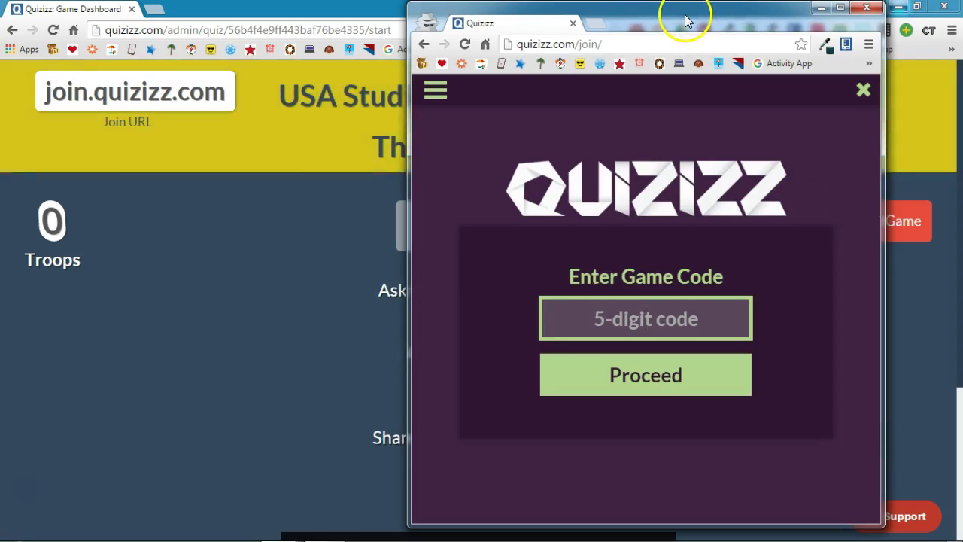
{"action": "left_click_drag", "start_coordinate": [686, 21], "coordinate": [256, 22]}
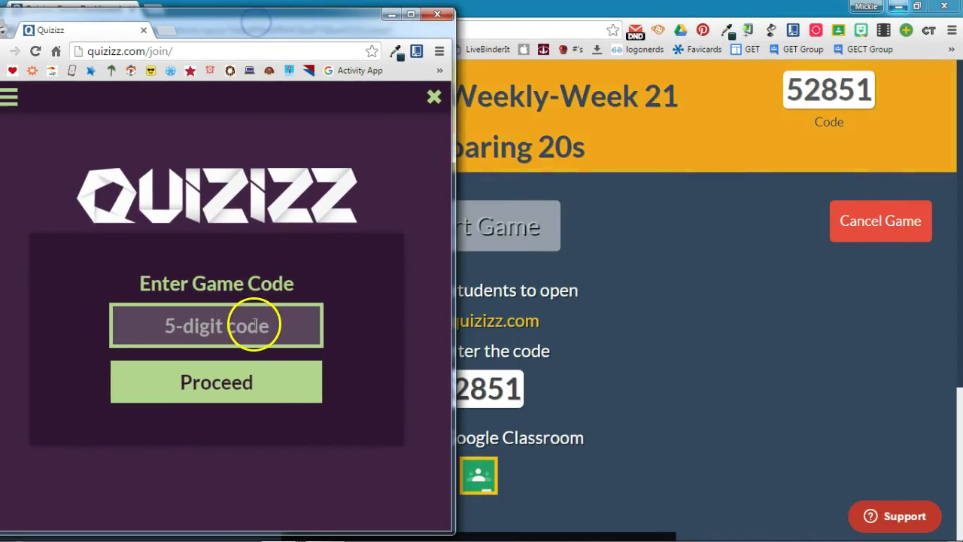
{"action": "left_click", "coordinate": [253, 325]}
- Join game 52851 as the test student, then return to the teacher dashboard
{"action": "type", "text": "5"}
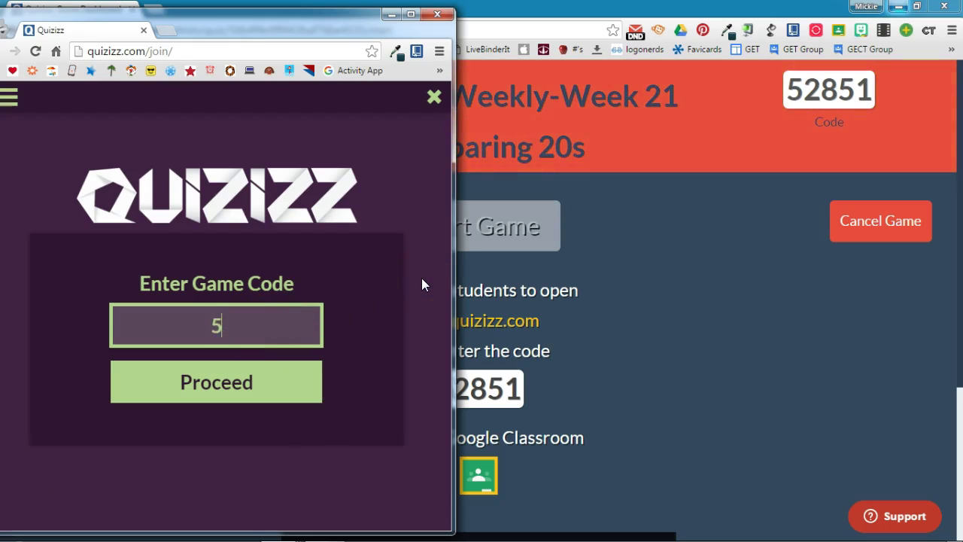
{"action": "type", "text": "2851"}
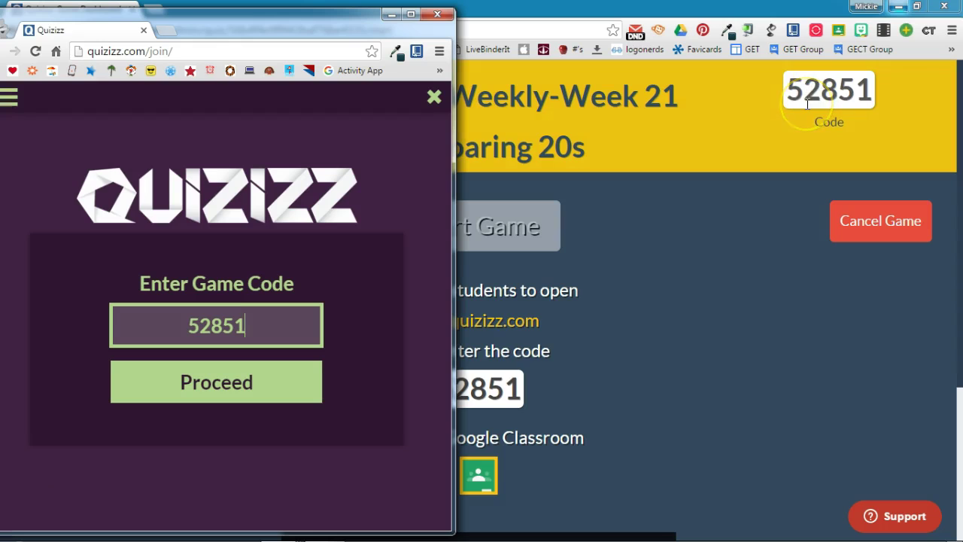
{"action": "left_click", "coordinate": [209, 384]}
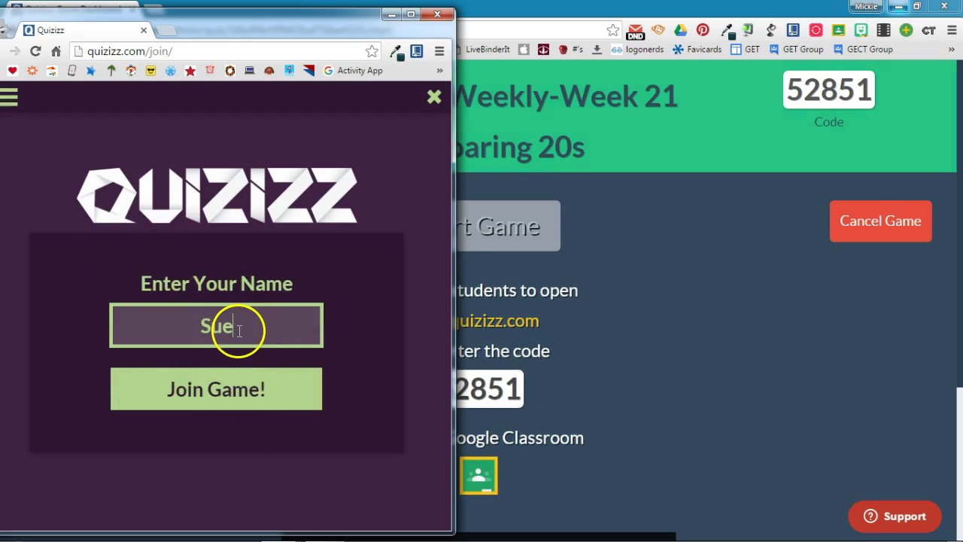
{"action": "left_click", "coordinate": [201, 397]}
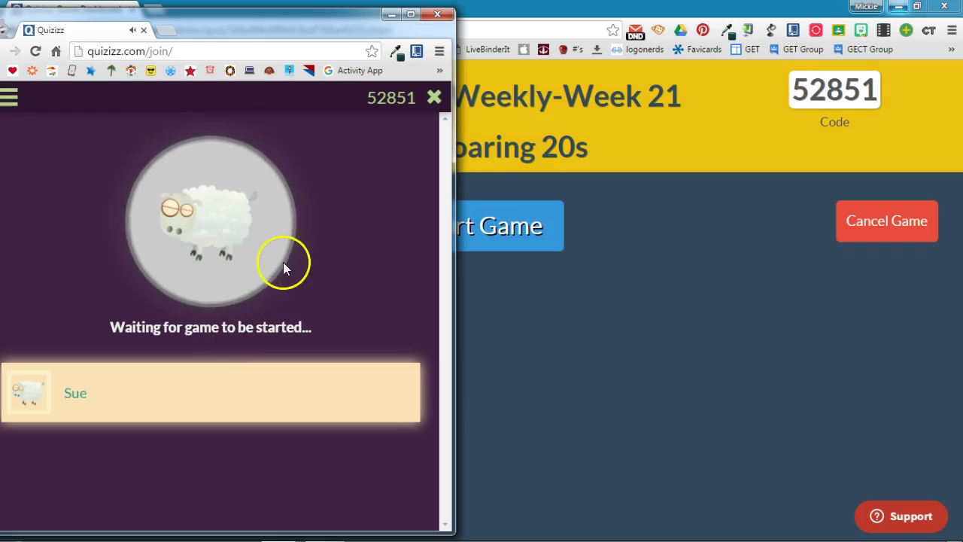
{"action": "left_click", "coordinate": [436, 14]}
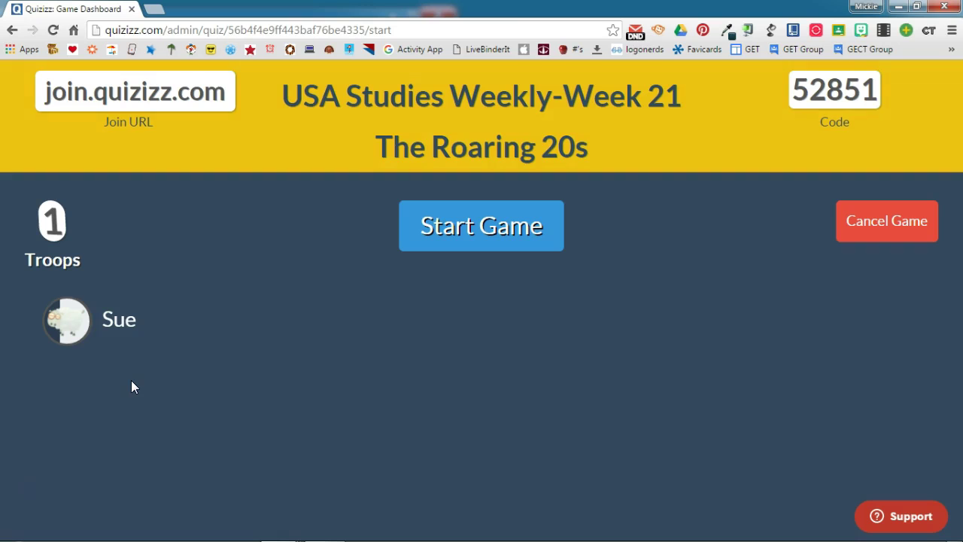
- Start the Roaring 20s game from the lobby with one student joined
{"action": "mouse_move", "coordinate": [114, 323]}
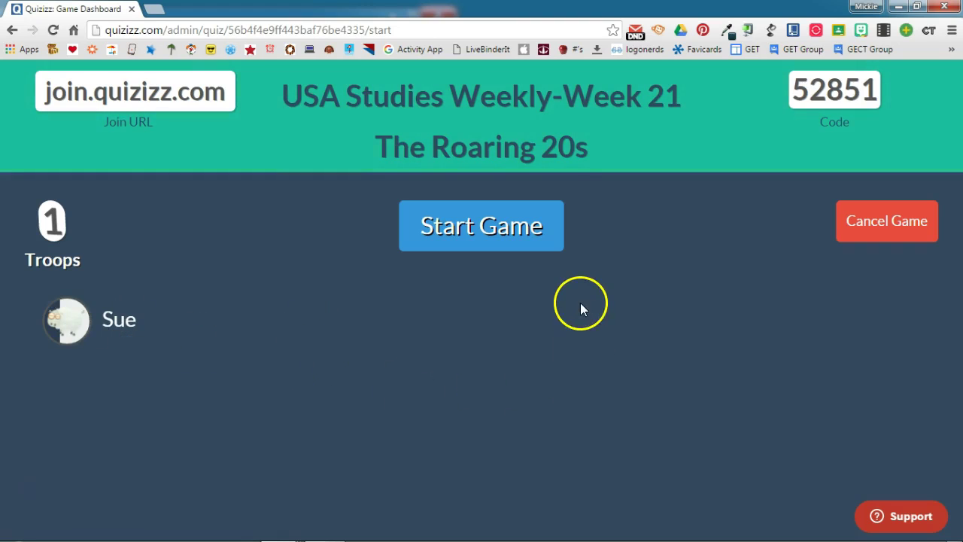
{"action": "left_click", "coordinate": [883, 235]}
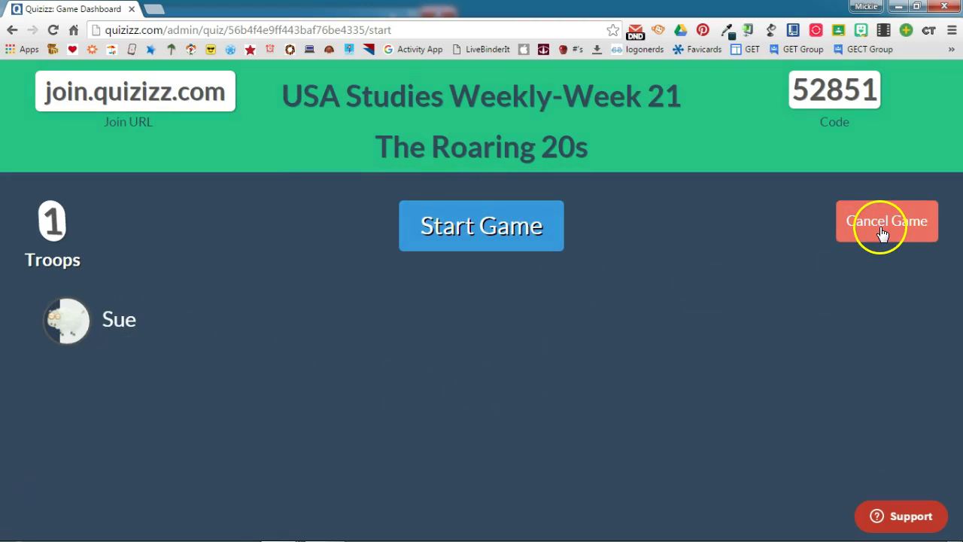
- Launch the game and move the student's game window to the right side
{"action": "left_click", "coordinate": [473, 235]}
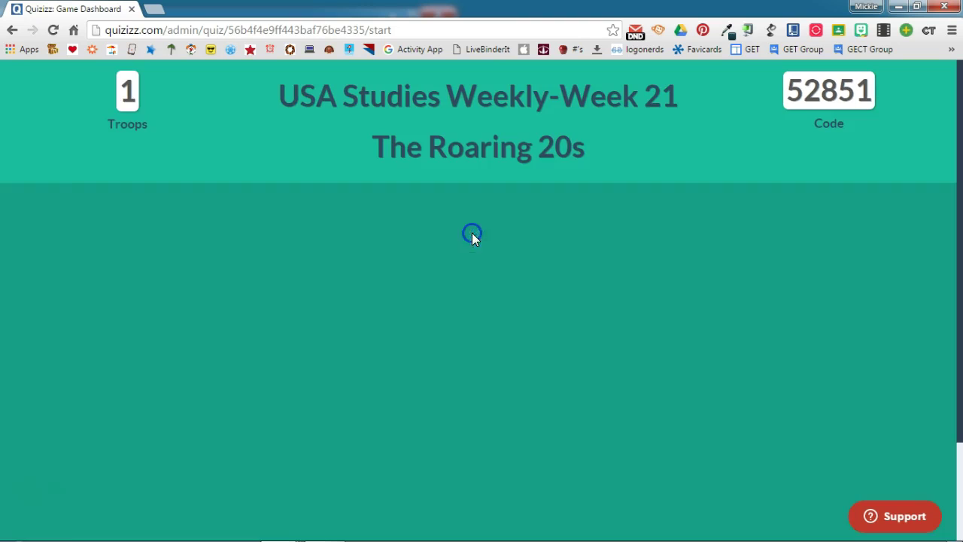
{"action": "mouse_move", "coordinate": [273, 527]}
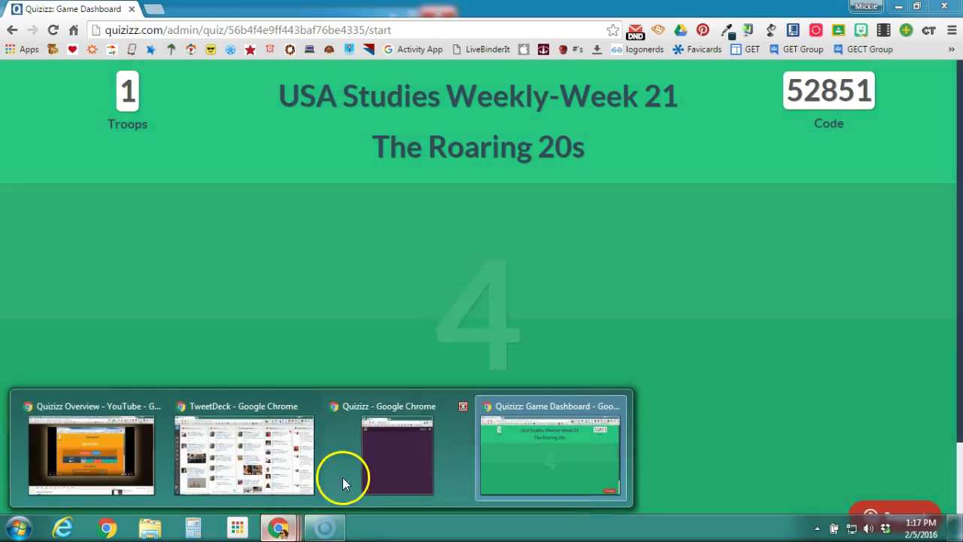
{"action": "left_click", "coordinate": [382, 456]}
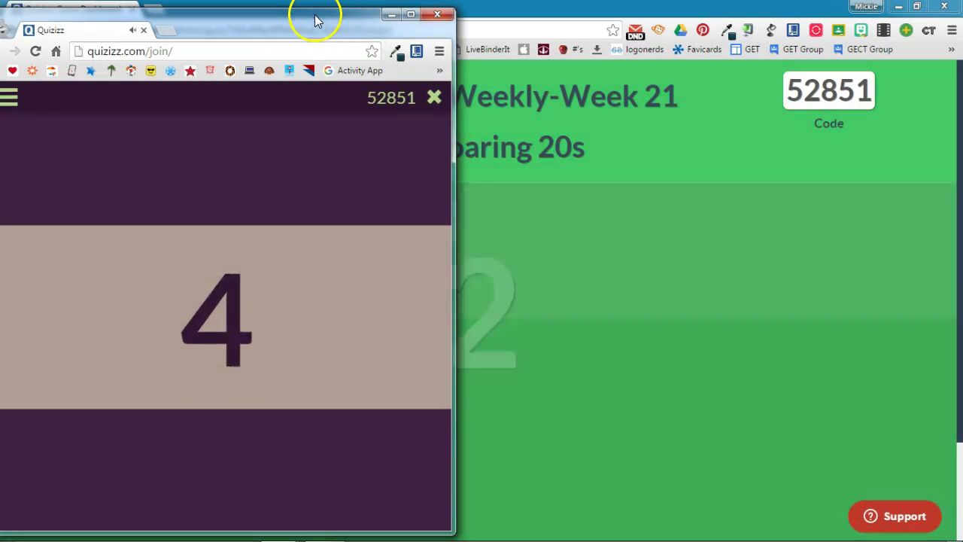
{"action": "left_click_drag", "start_coordinate": [318, 22], "coordinate": [817, 17]}
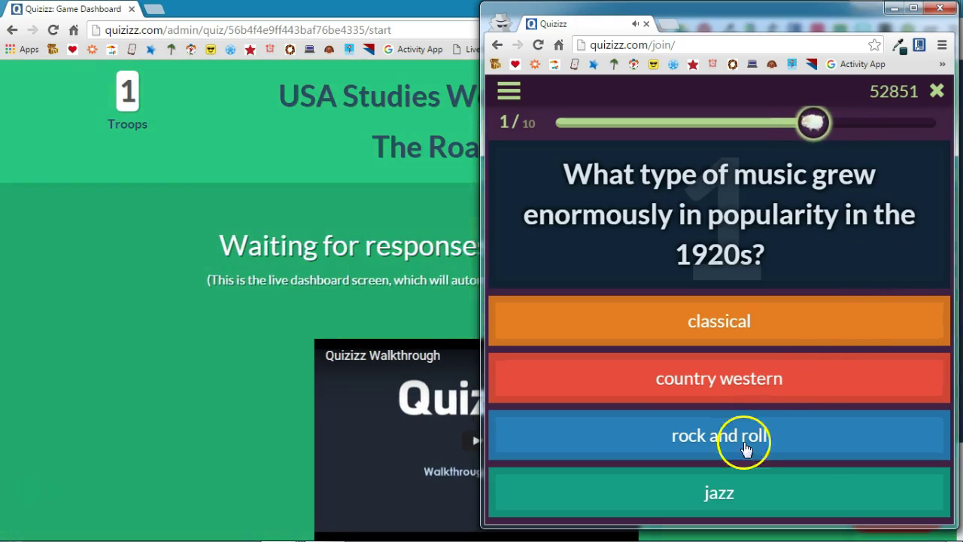
- Answer the questions with jazz, 18th Amendment banned alcohol, advertising, and wealth
{"action": "left_click", "coordinate": [730, 491]}
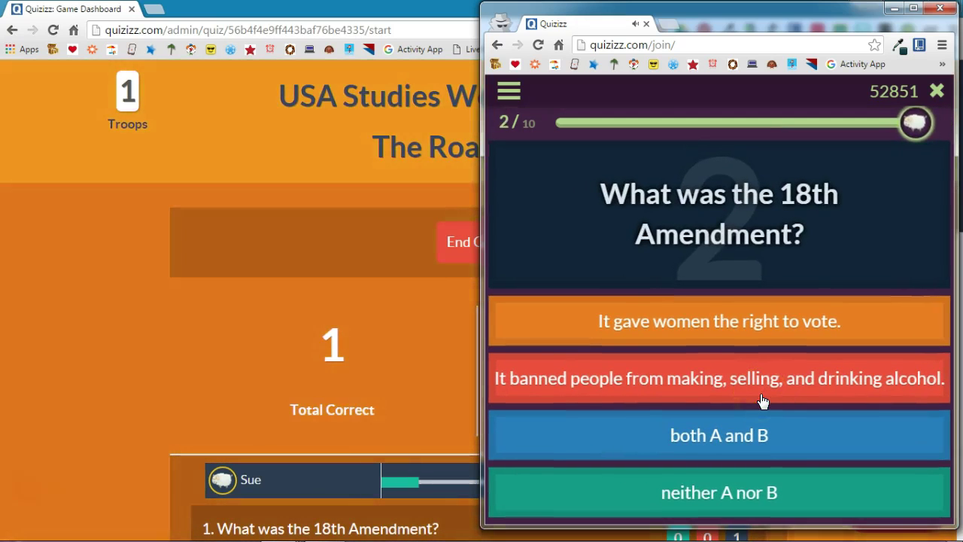
{"action": "left_click", "coordinate": [753, 382]}
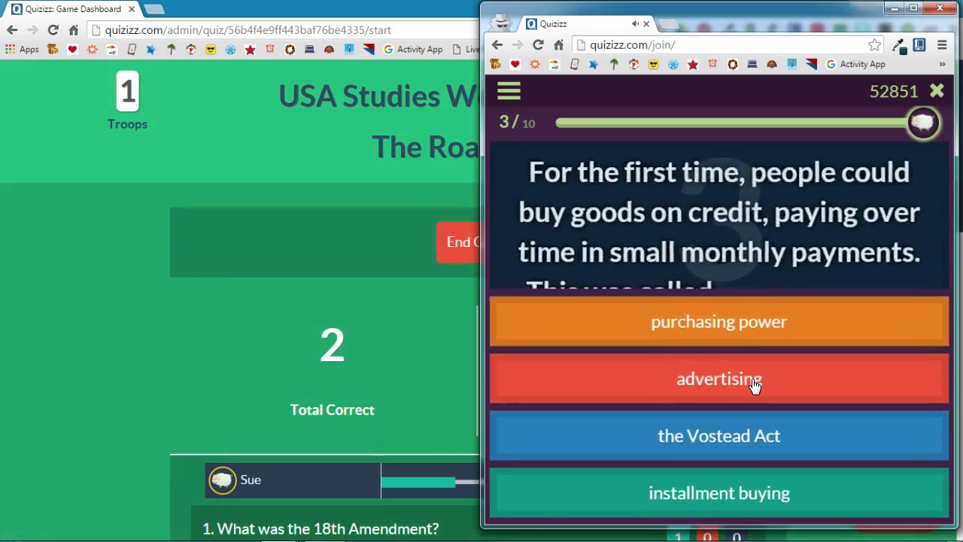
{"action": "left_click", "coordinate": [753, 381]}
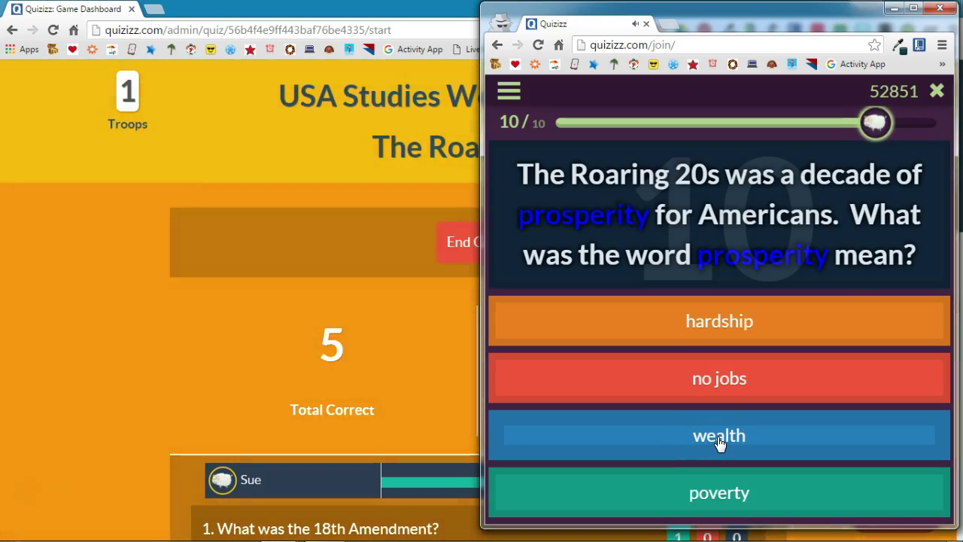
{"action": "left_click", "coordinate": [719, 442]}
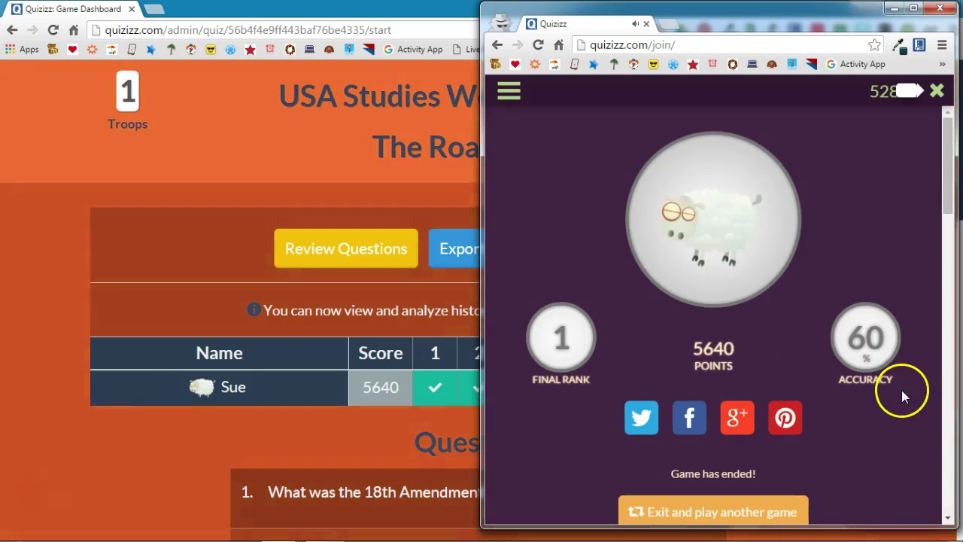
- Review the student's answers to questions 1–10, then return to the Game Dashboard results grid
{"action": "scroll", "coordinate": [901, 405], "scroll_direction": "down", "scroll_amount": 3}
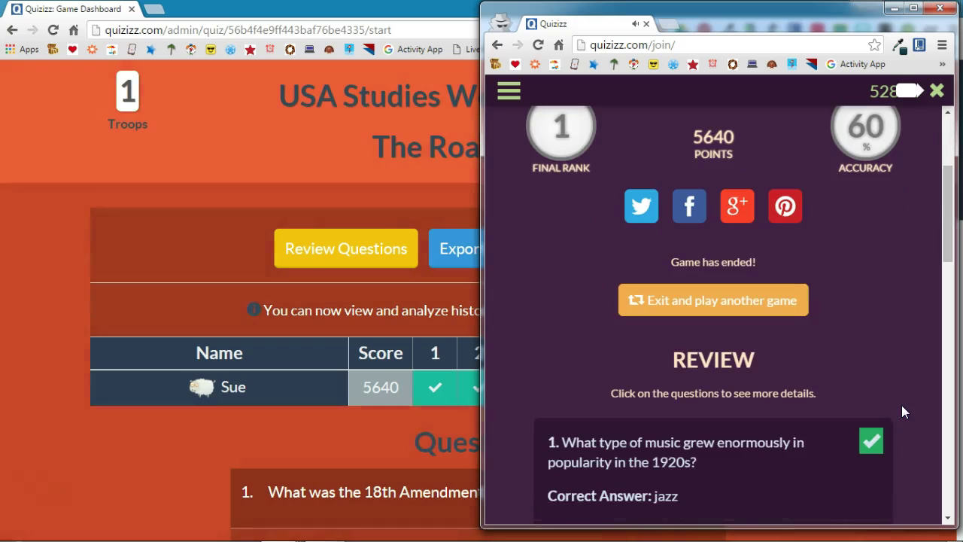
{"action": "scroll", "coordinate": [917, 384], "scroll_direction": "down", "scroll_amount": 3}
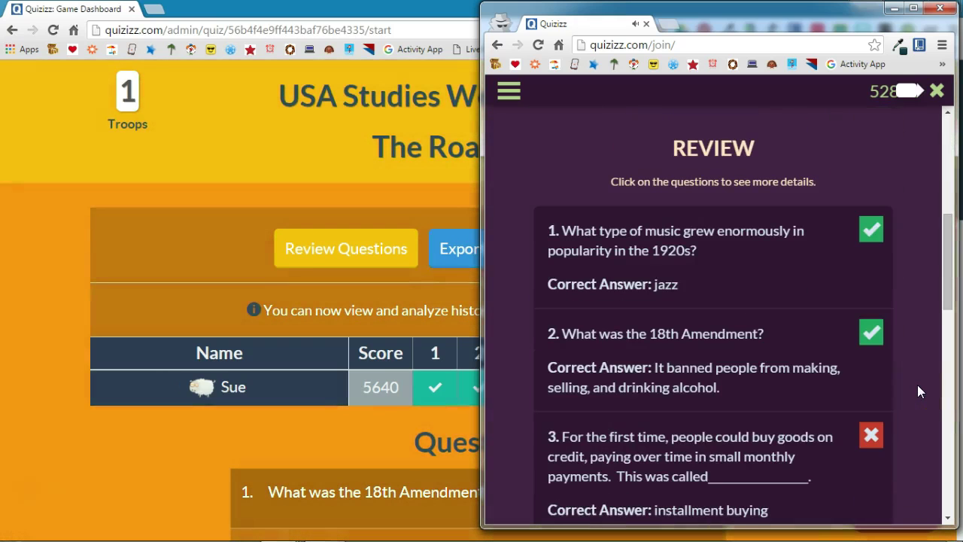
{"action": "left_click", "coordinate": [876, 234]}
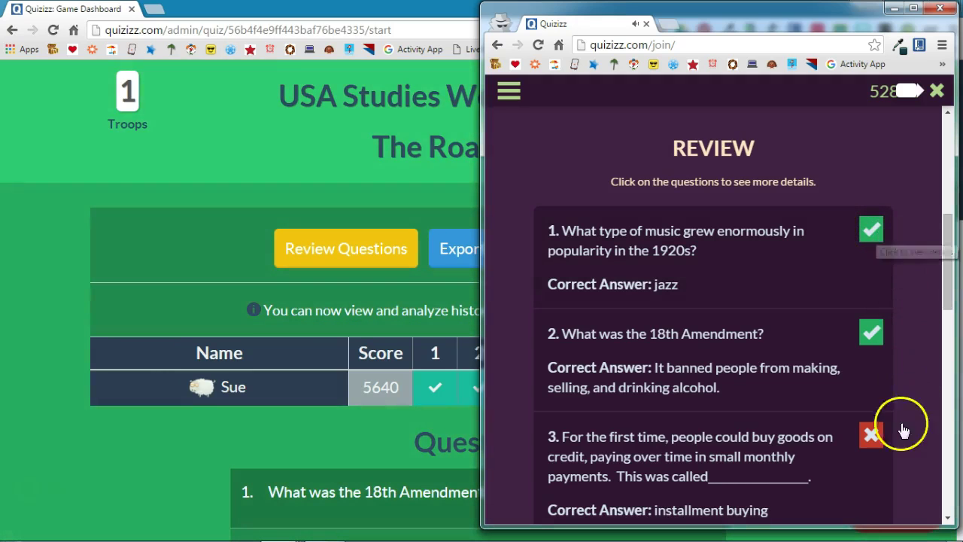
{"action": "left_click", "coordinate": [873, 444]}
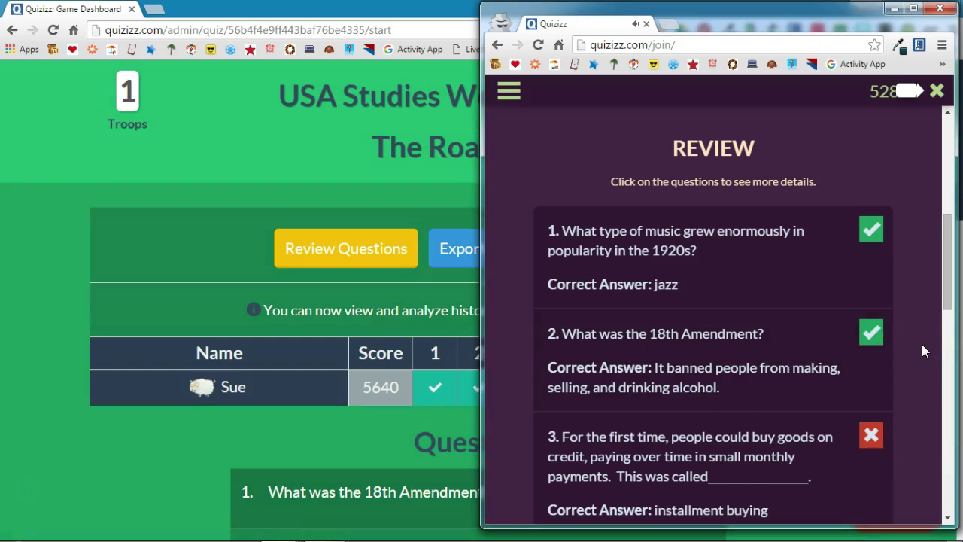
{"action": "scroll", "coordinate": [922, 344], "scroll_direction": "down", "scroll_amount": 3}
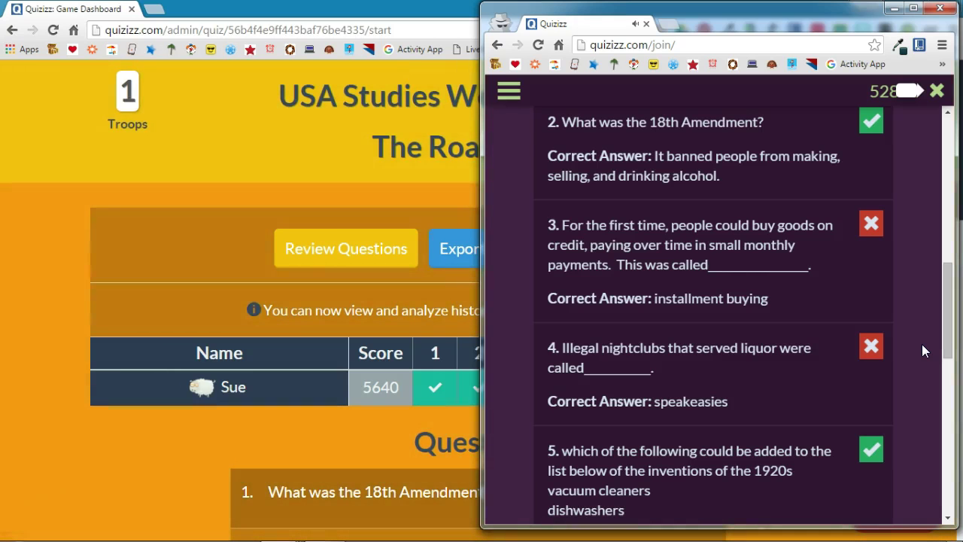
{"action": "scroll", "coordinate": [921, 344], "scroll_direction": "down", "scroll_amount": 4}
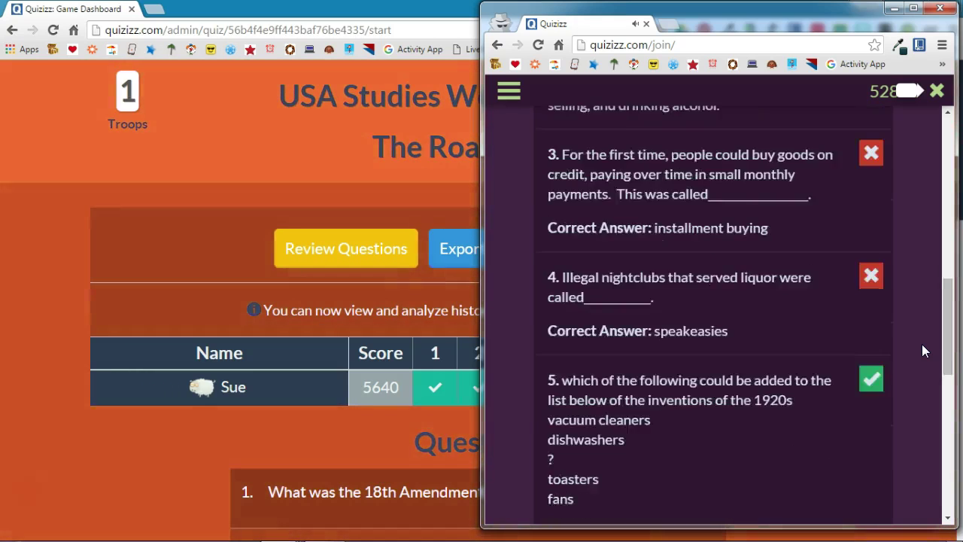
{"action": "scroll", "coordinate": [922, 344], "scroll_direction": "down", "scroll_amount": 5}
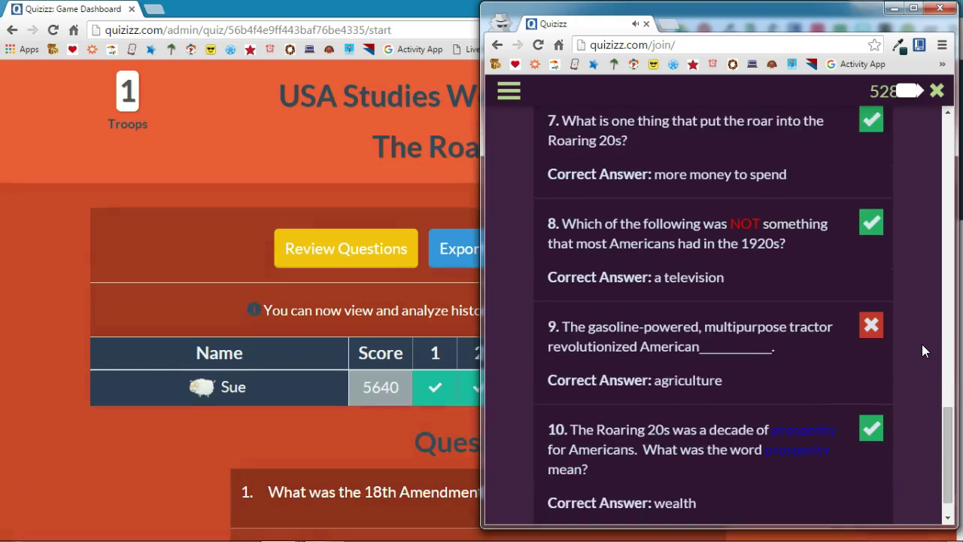
{"action": "left_click", "coordinate": [756, 262]}
{"action": "left_click", "coordinate": [229, 149]}
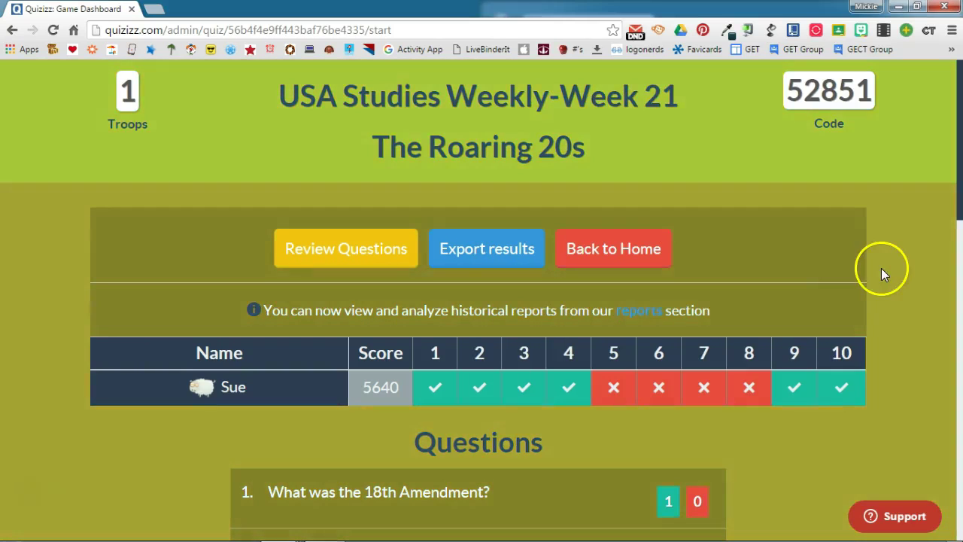
{"action": "scroll", "coordinate": [896, 271], "scroll_direction": "down", "scroll_amount": 2}
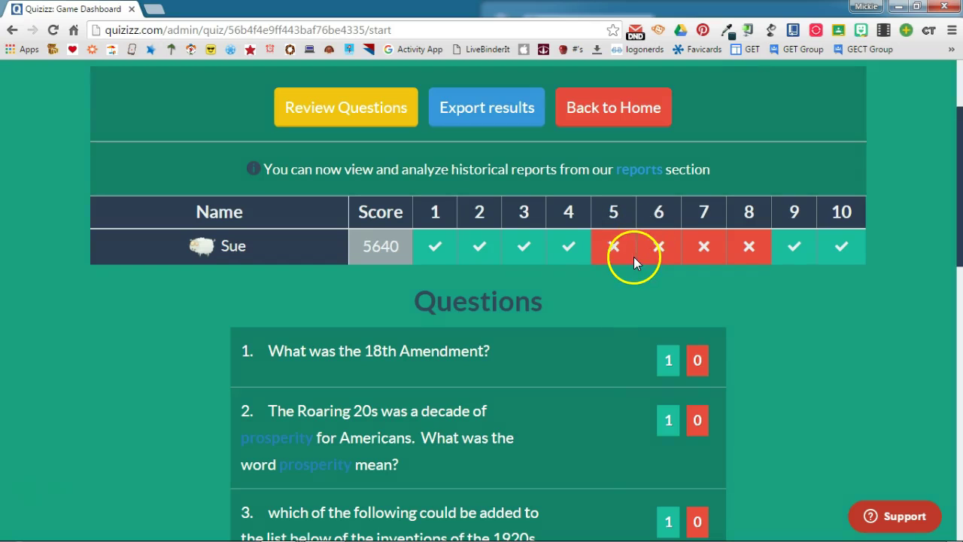
{"action": "scroll", "coordinate": [787, 302], "scroll_direction": "down", "scroll_amount": 3}
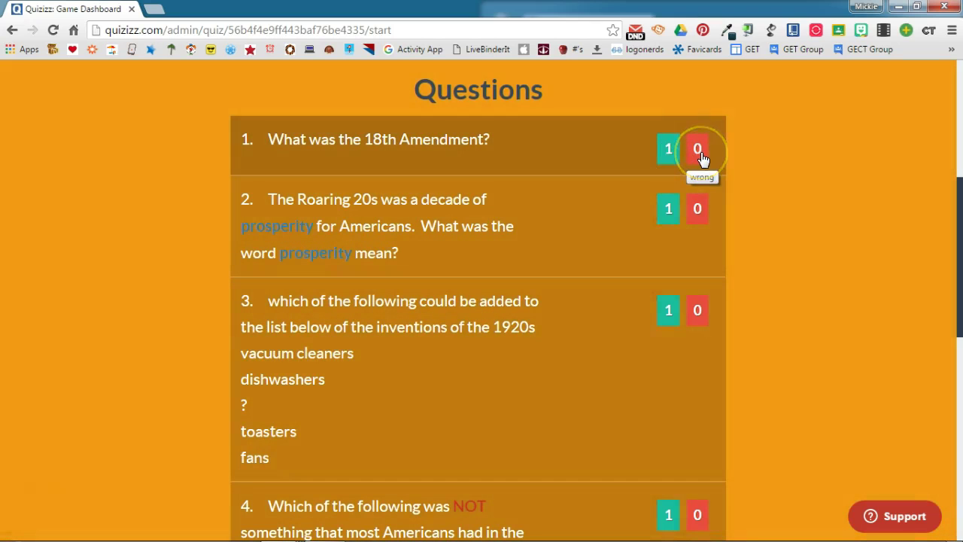
{"action": "scroll", "coordinate": [856, 222], "scroll_direction": "up", "scroll_amount": 4}
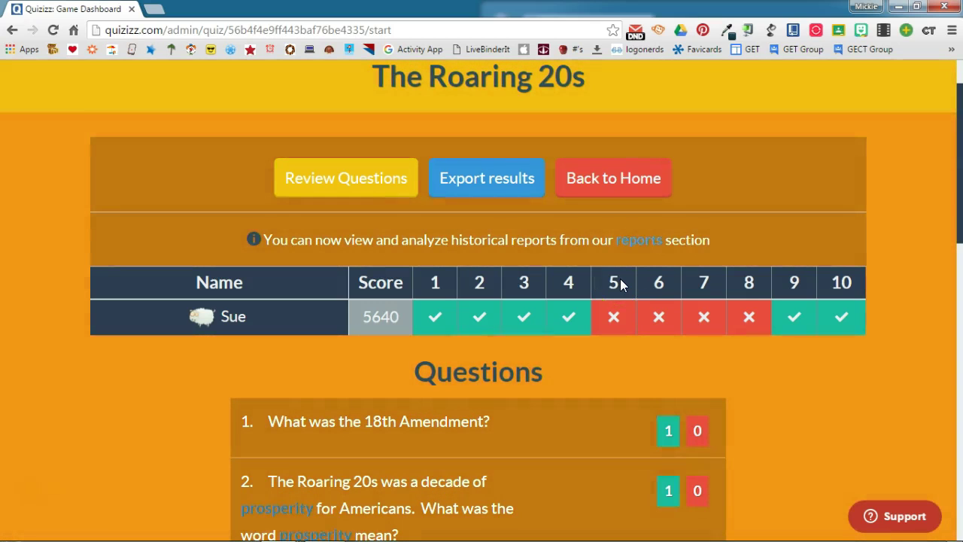
{"action": "scroll", "coordinate": [857, 248], "scroll_direction": "up", "scroll_amount": 1}
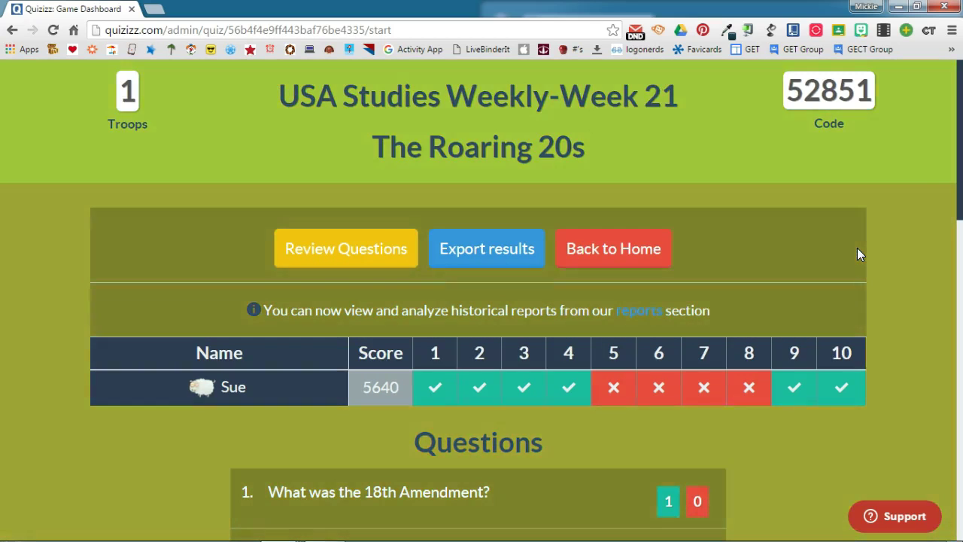